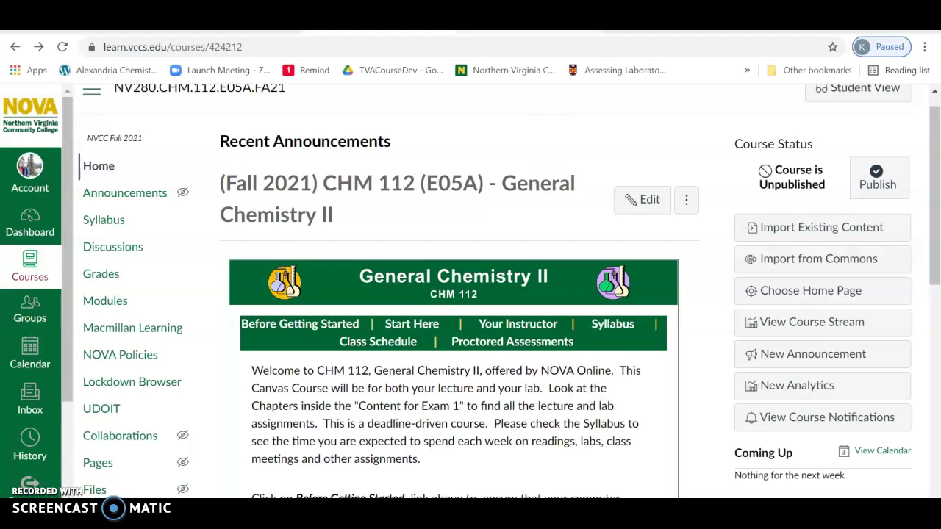
Switch to the Achieve course list and open the NOL CHM 111 Fall 2021 draft course.
key(ctrl+Tab)
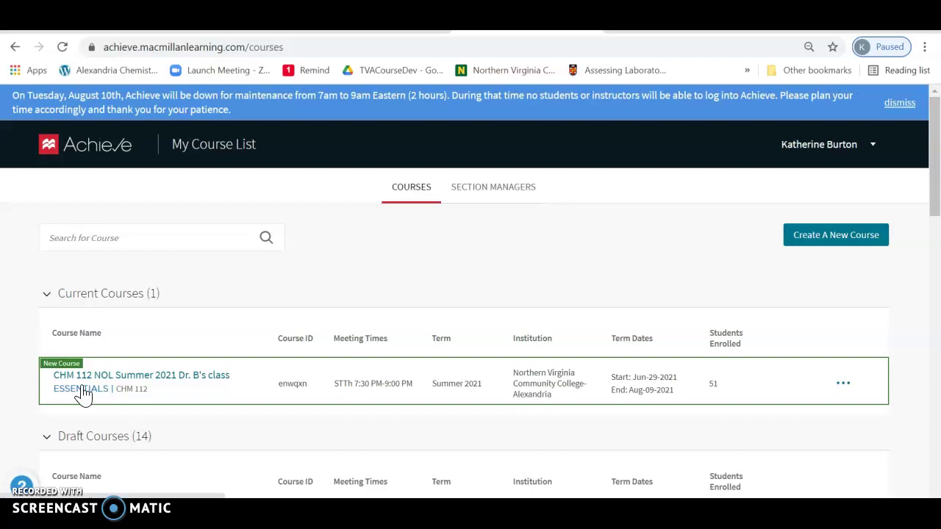
click(177, 377)
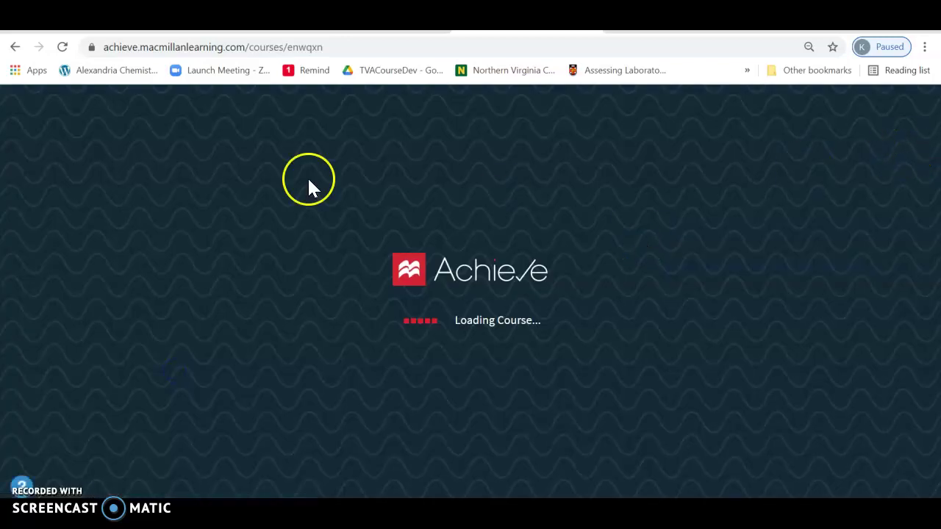
click(16, 48)
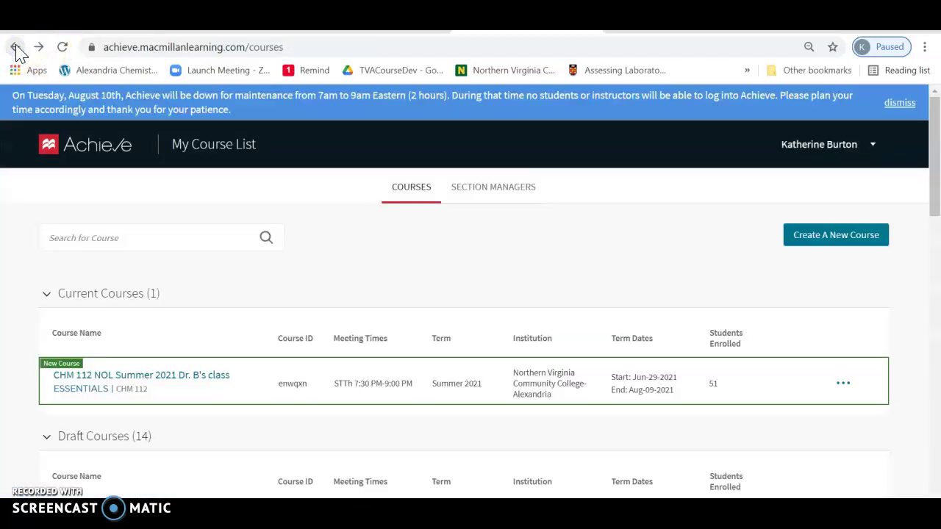
drag(934, 134, 933, 325)
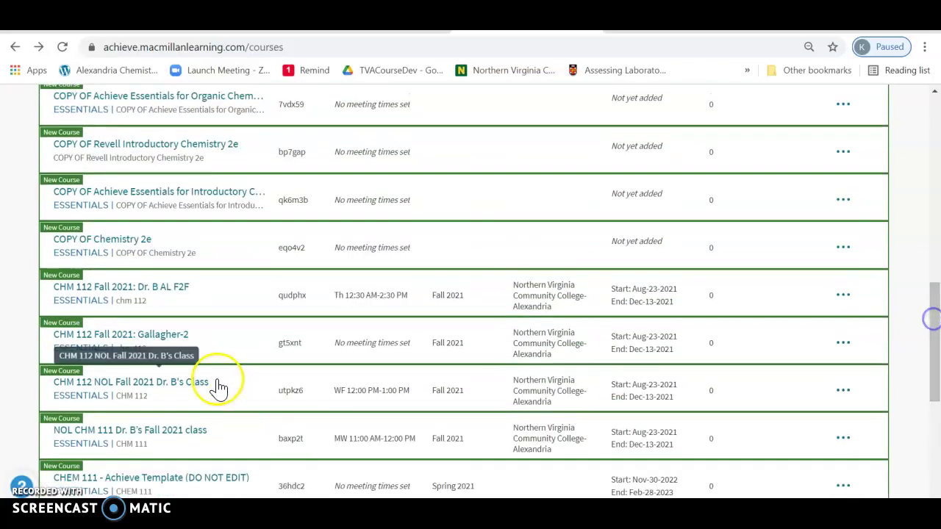
click(171, 434)
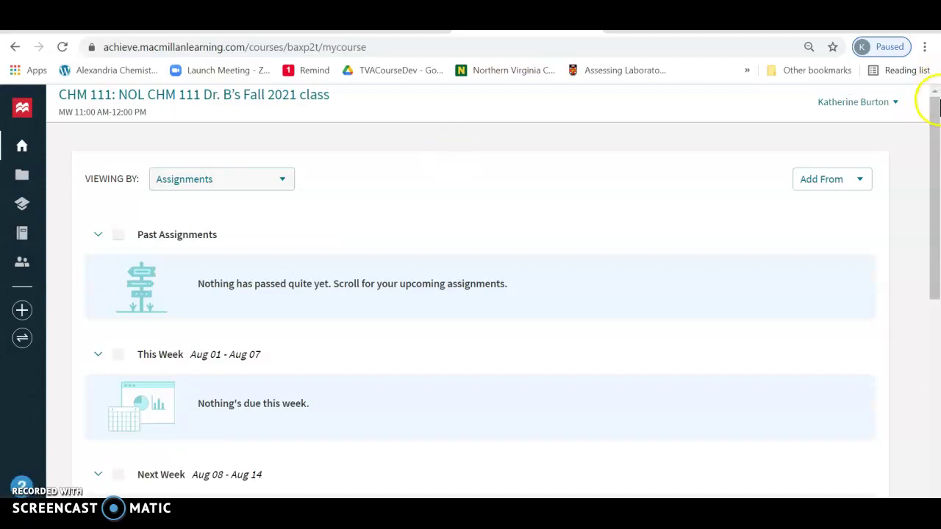
Show the complete list of future assignments in the CHM 111 course.
drag(938, 140, 934, 304)
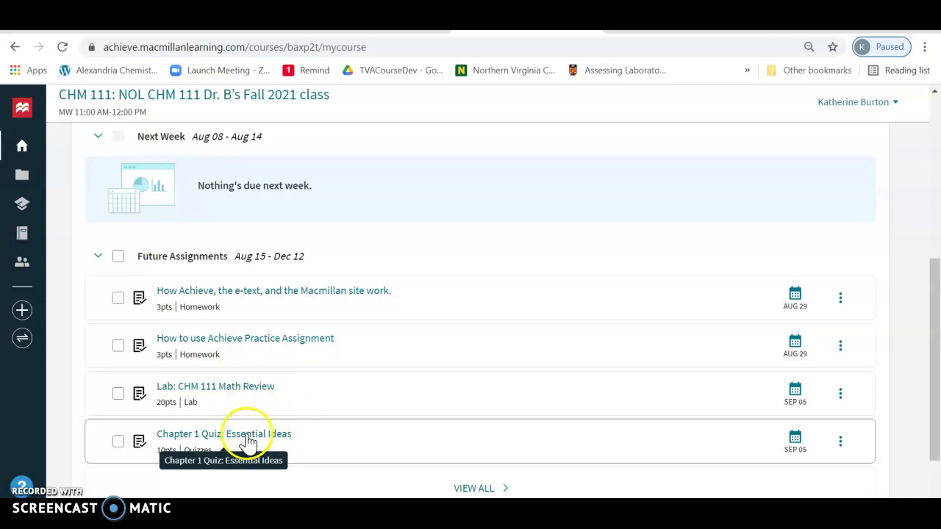
drag(931, 314, 934, 353)
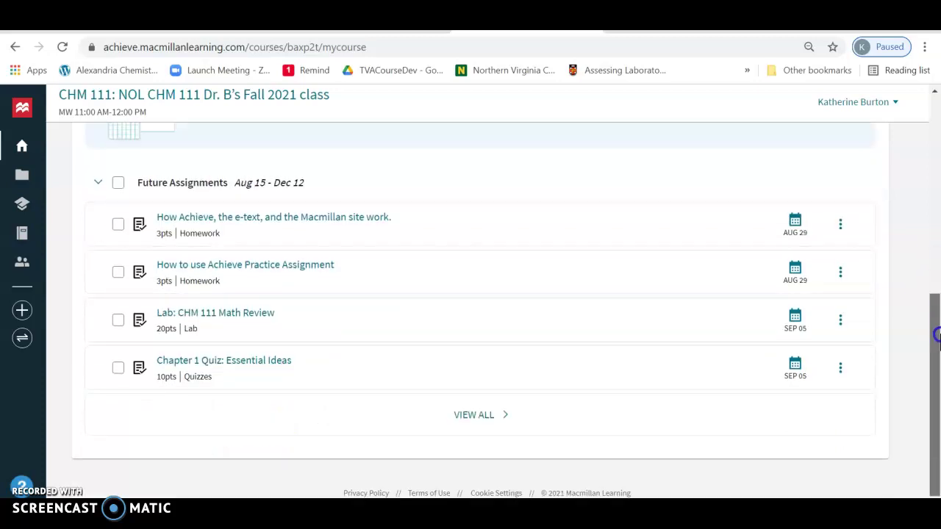
click(488, 420)
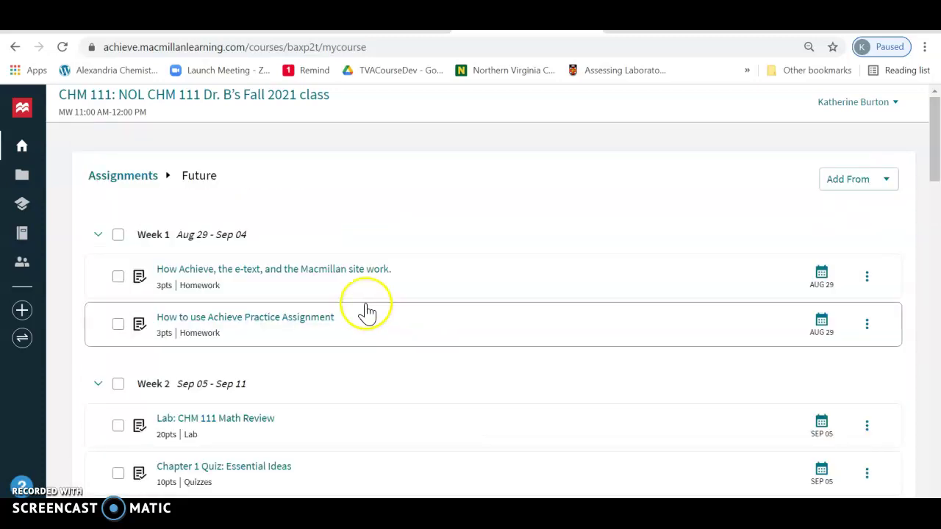
Open the Chapter 1 Adaptive Homework: Numbers and Measurements and preview it as a student.
drag(932, 130, 937, 210)
click(305, 341)
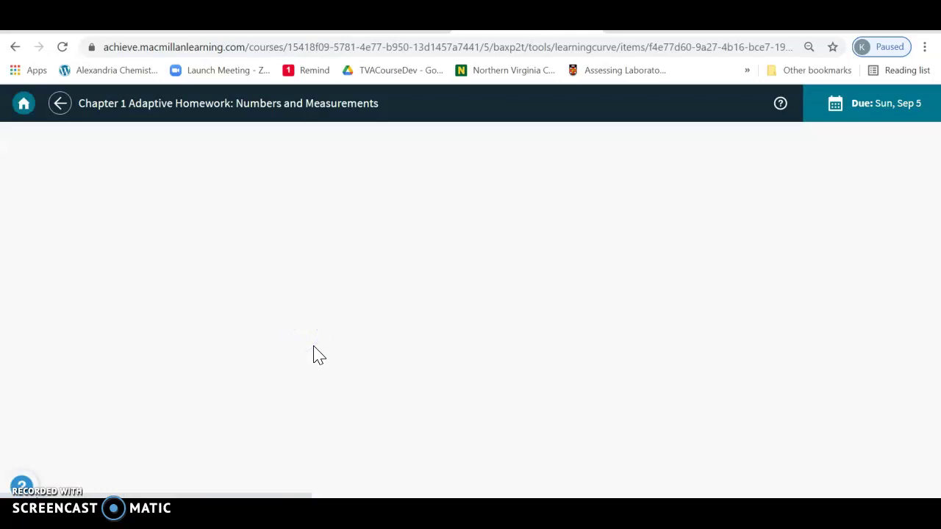
click(198, 139)
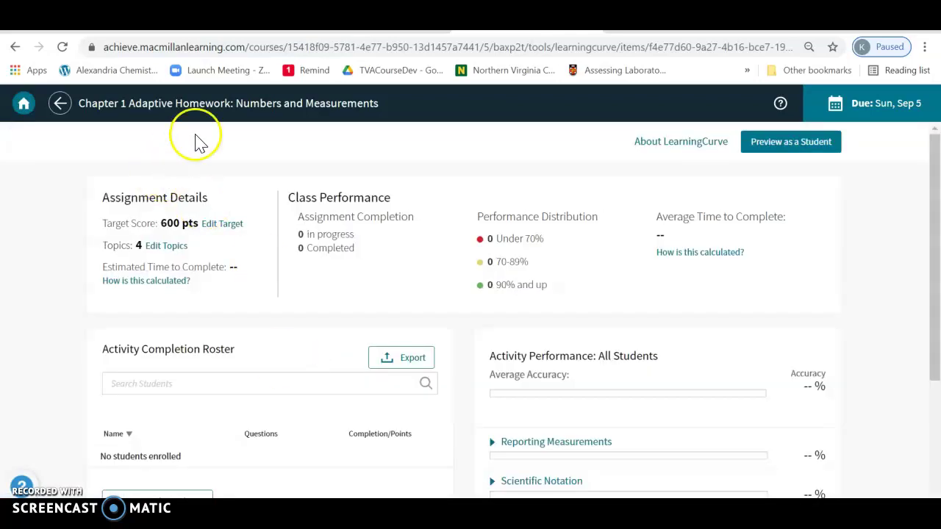
click(783, 143)
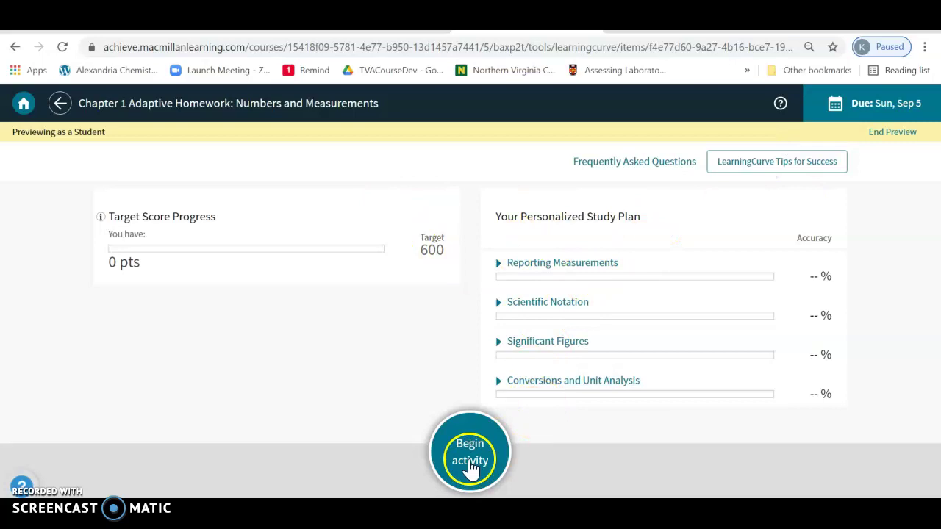
Begin the homework activity, submit 10^3 for the milli- prefix question, and return to the assignment list.
click(470, 466)
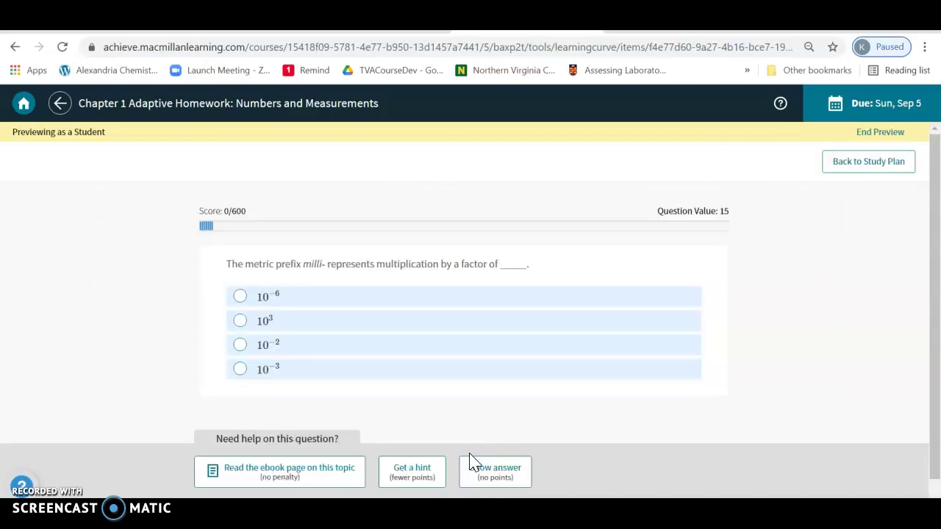
click(241, 322)
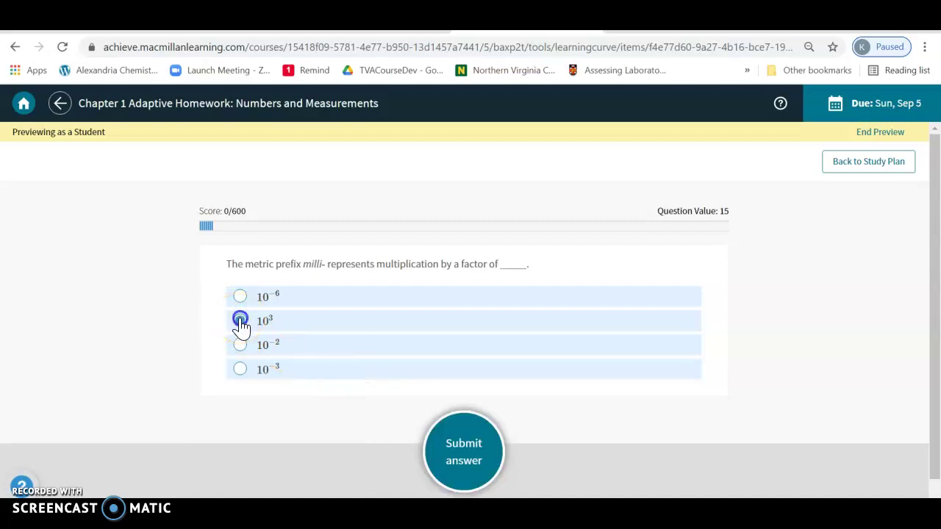
click(466, 457)
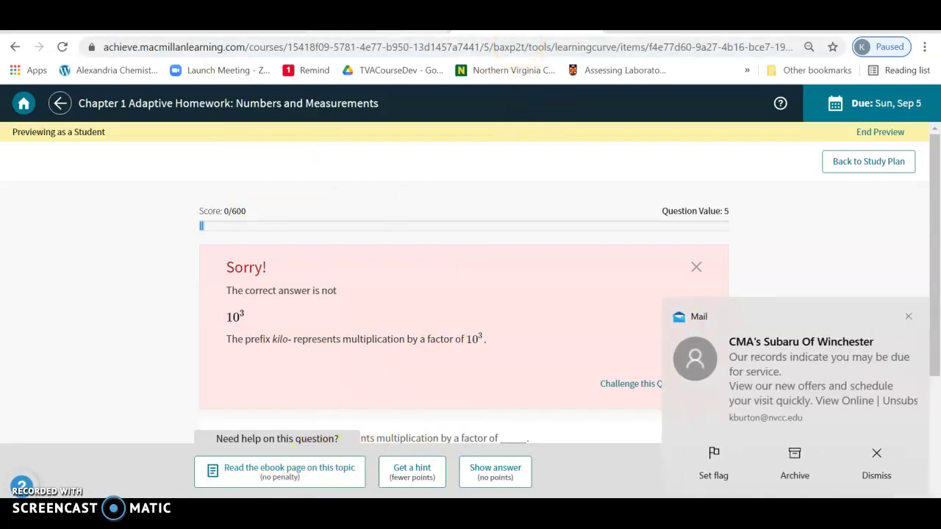
click(15, 48)
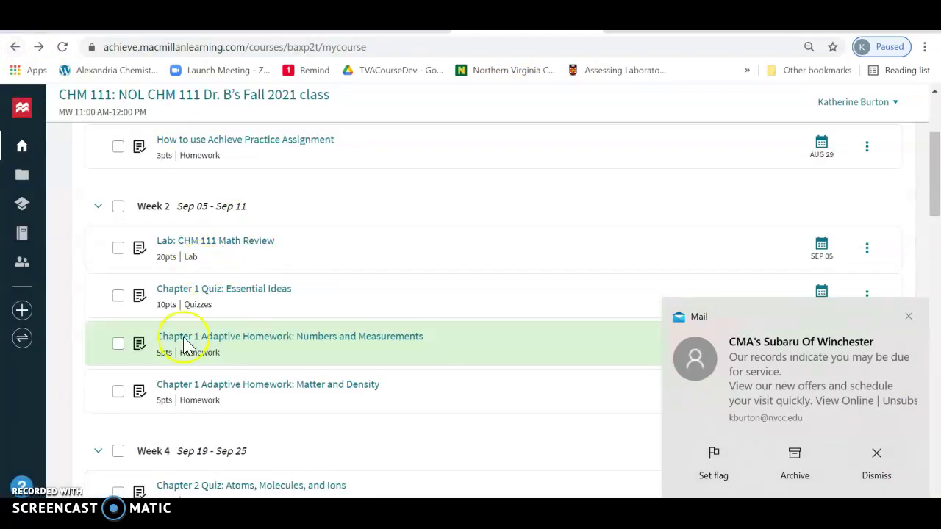
click(879, 462)
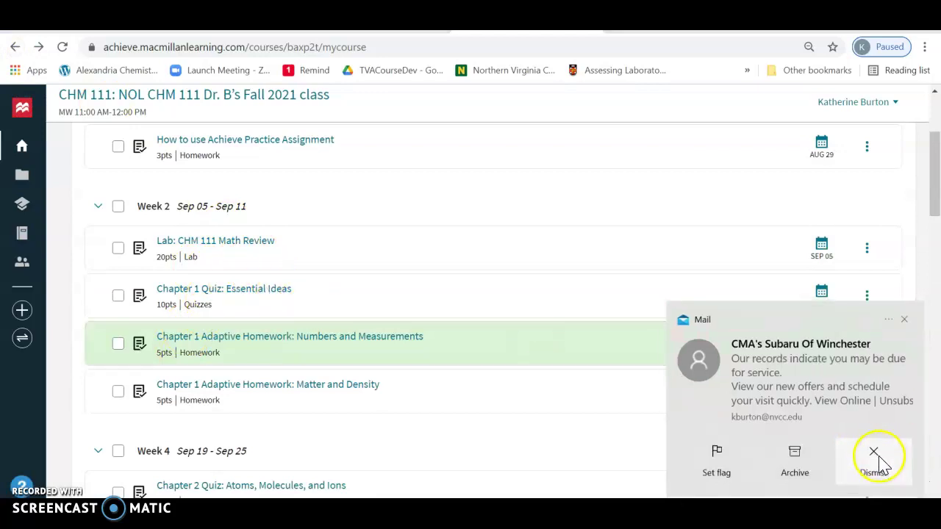
Open Chapter 1 Quiz: Essential Ideas, look at its first question in the student preview, and close the preview.
click(234, 292)
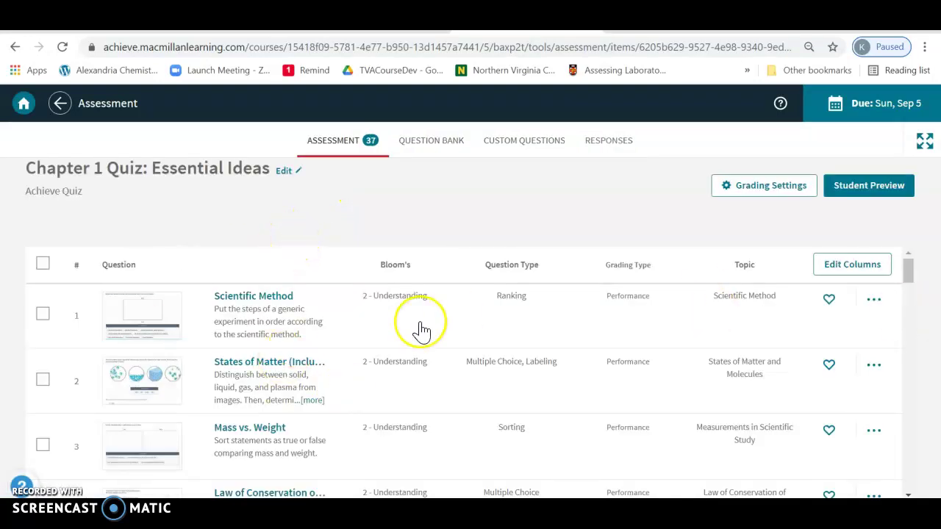
click(869, 185)
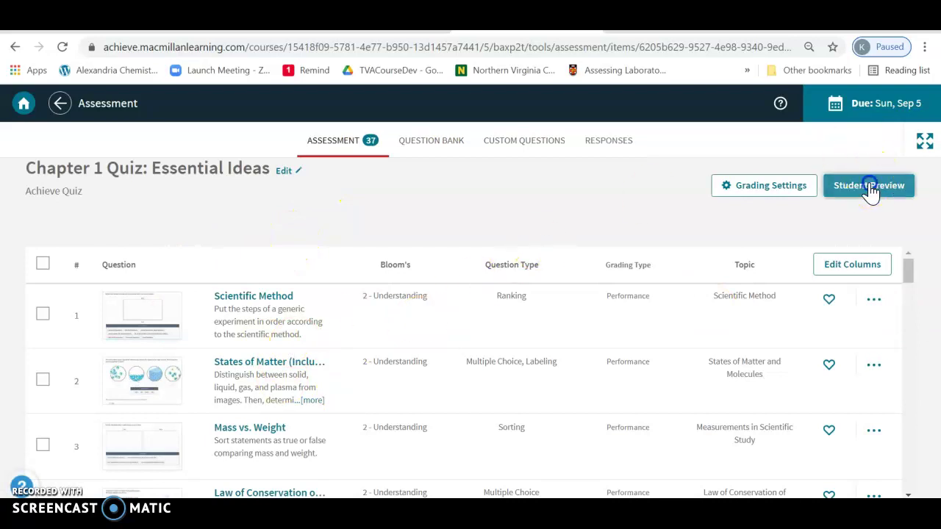
click(590, 370)
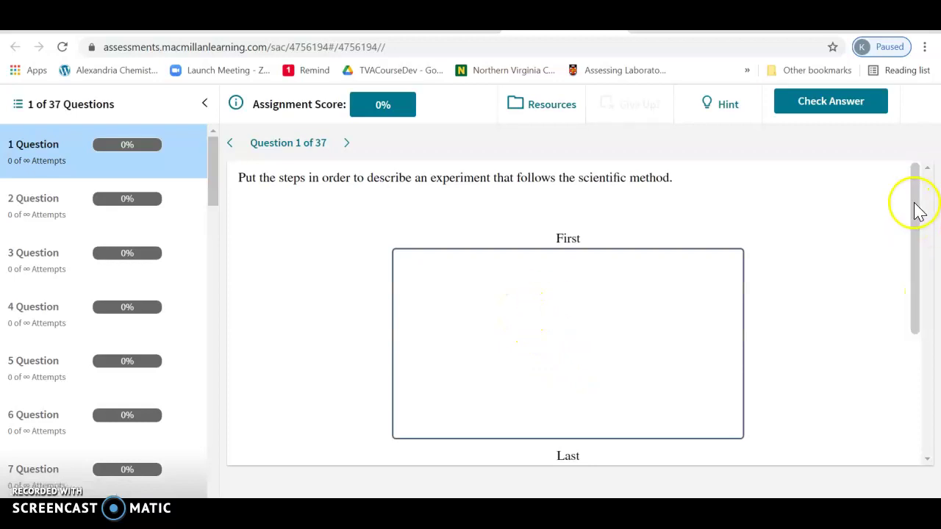
drag(919, 210, 869, 193)
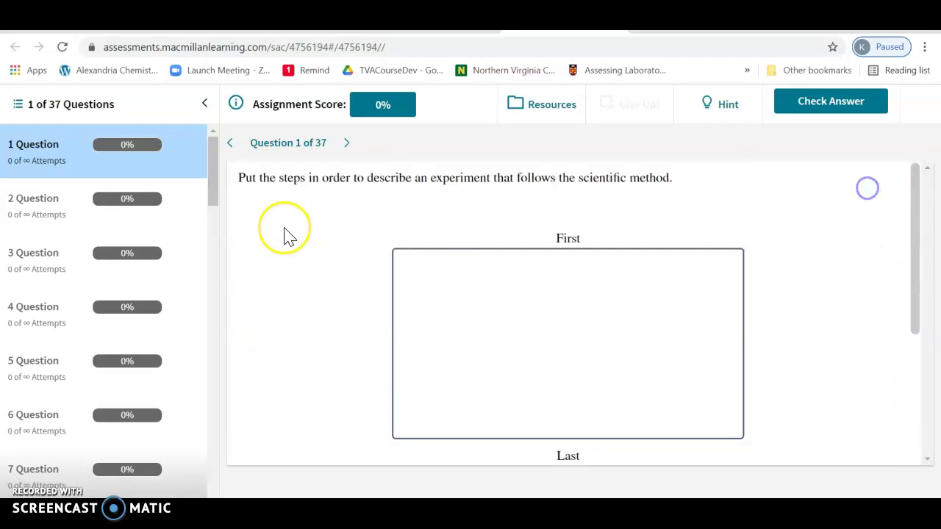
key(ctrl+w)
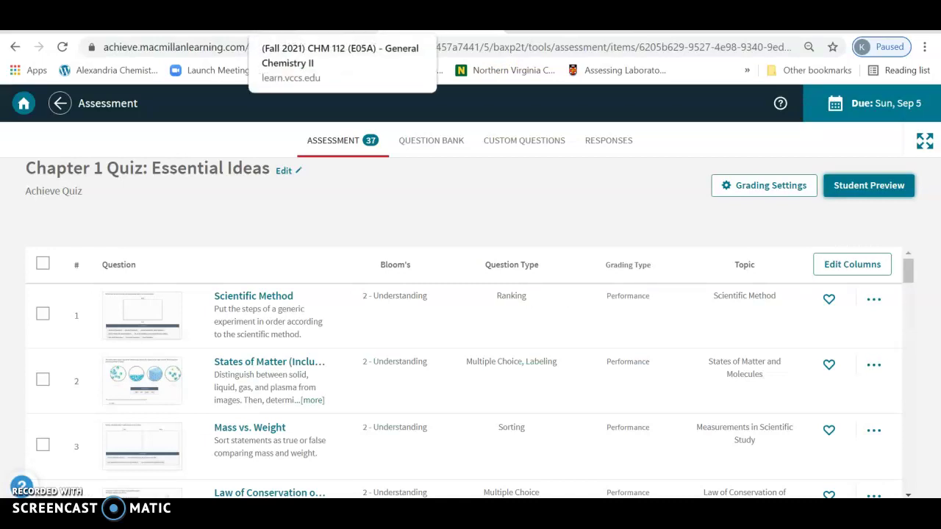
Switch to the CHM 112 (E05A) Canvas course and open its course navigation settings.
click(331, 21)
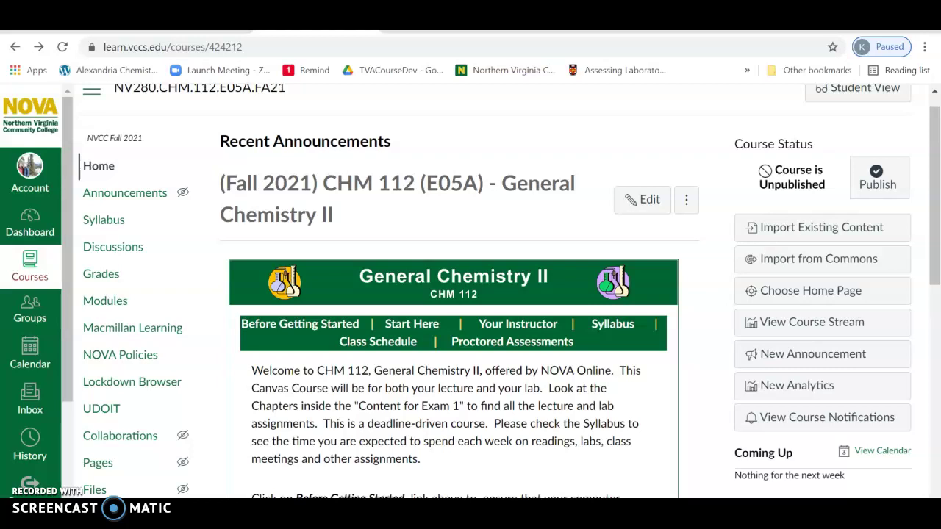
drag(933, 192, 938, 401)
click(101, 178)
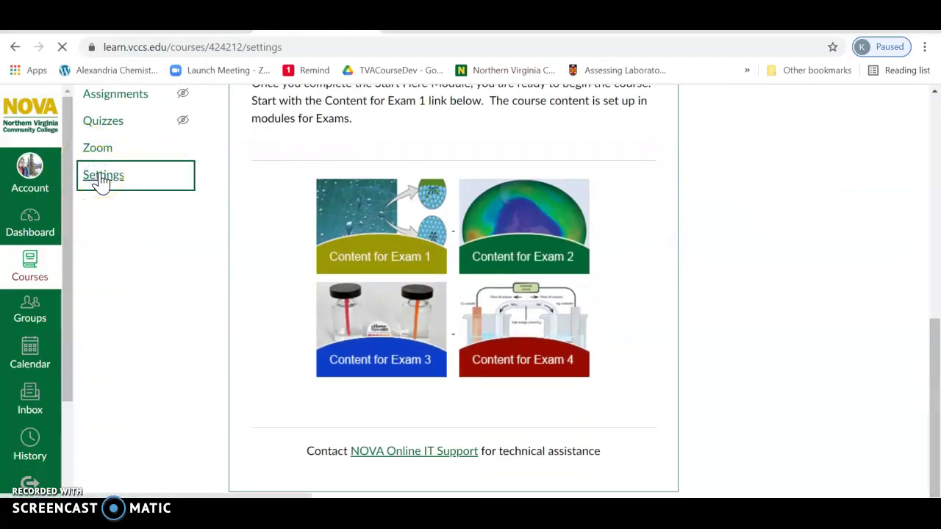
click(423, 166)
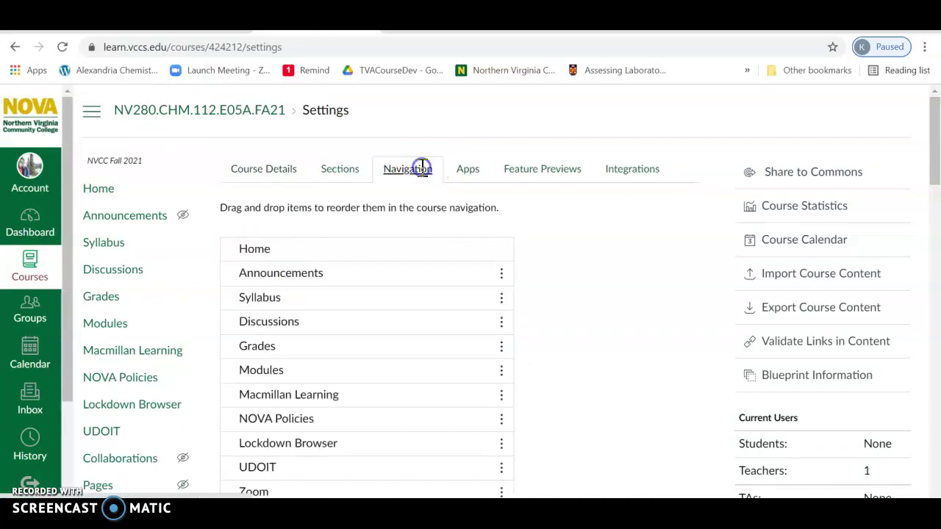
Review the enabled and disabled course navigation items, including Macmillan Learning, and save the navigation settings.
drag(936, 151, 936, 271)
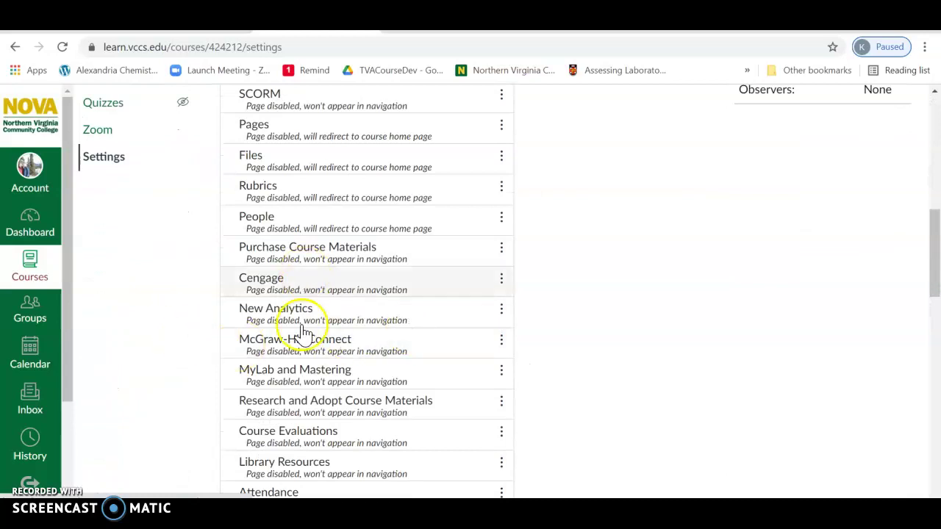
drag(932, 269, 924, 172)
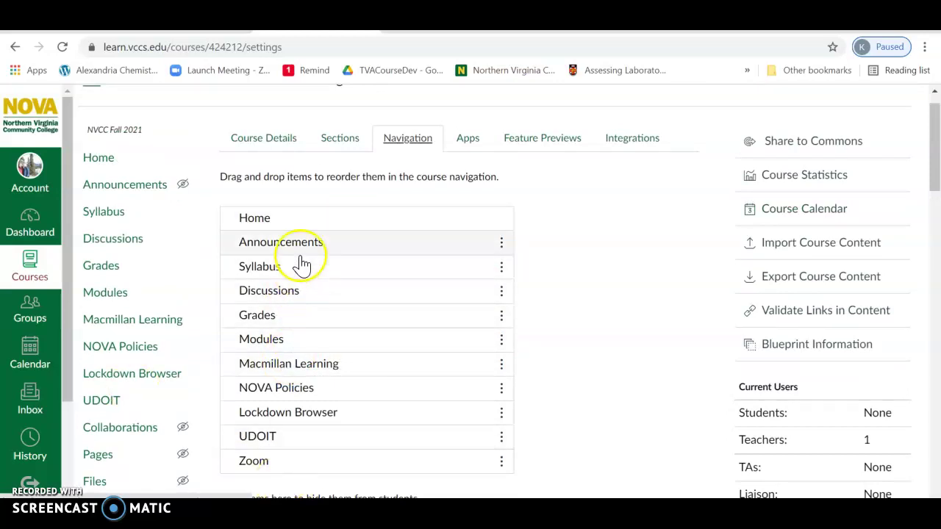
drag(933, 172, 935, 470)
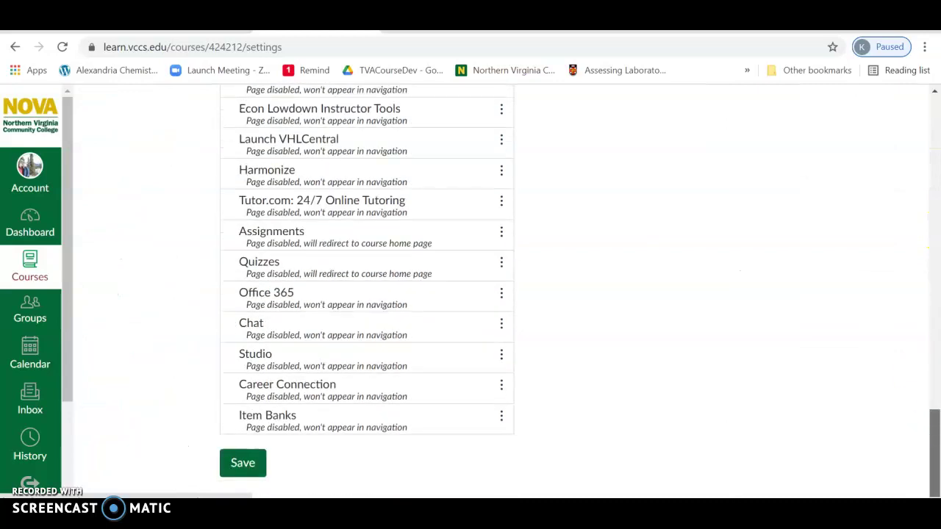
click(244, 471)
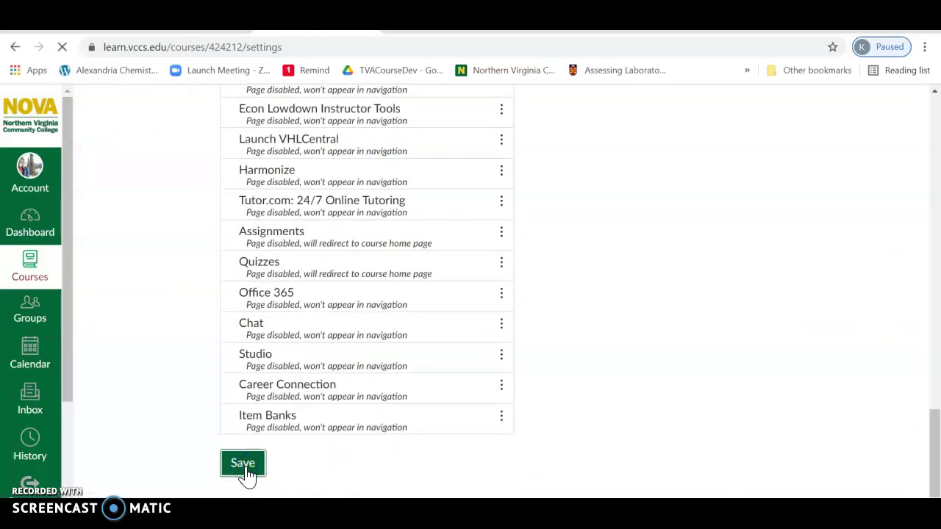
Start the Achieve connection from the Canvas course's Macmillan Learning tools and authorize it with Canvas, continuing to course provisioning.
click(142, 359)
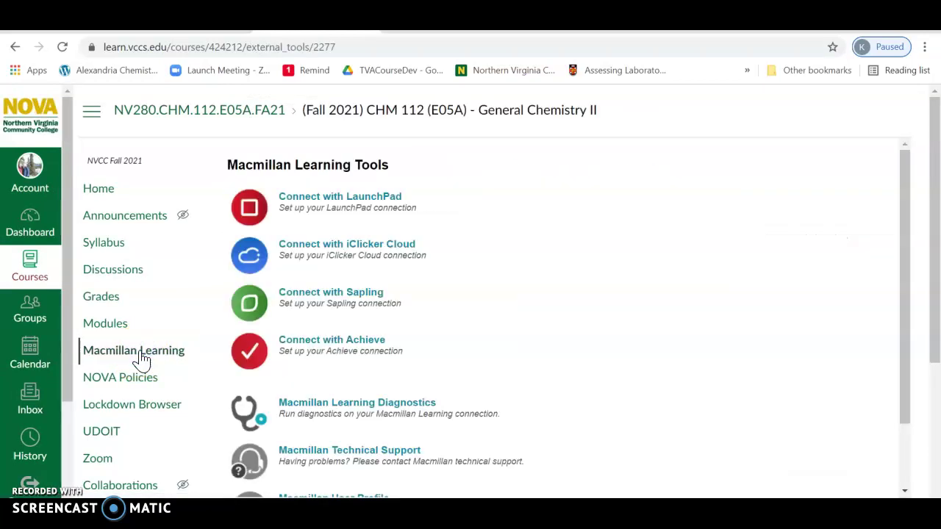
click(331, 342)
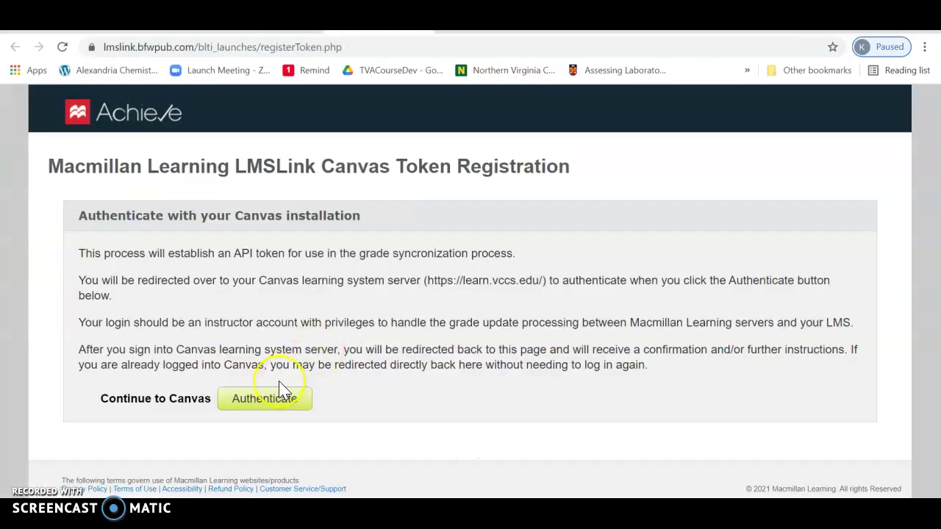
click(273, 399)
click(435, 351)
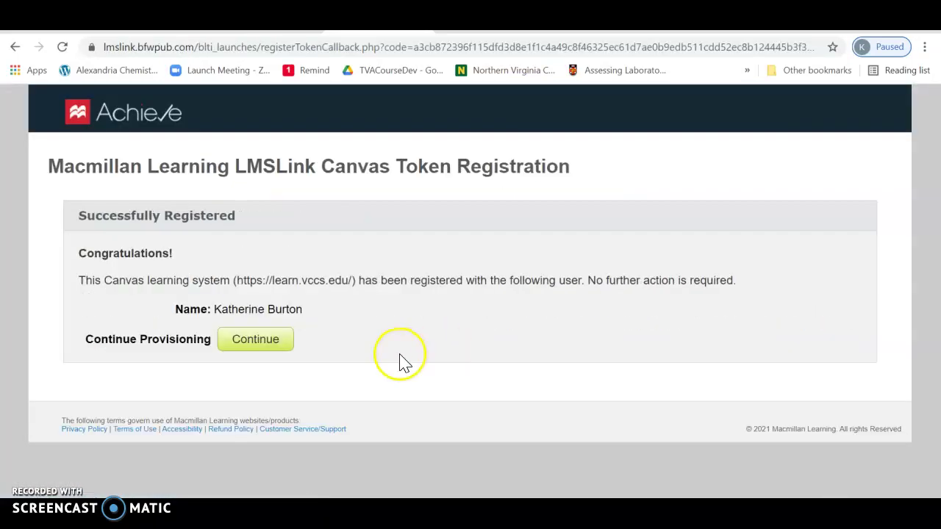
click(263, 342)
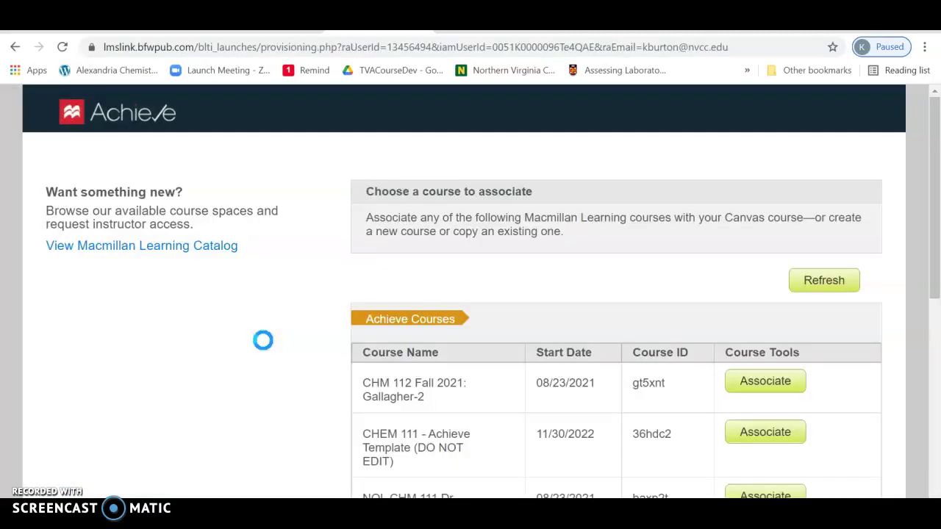
Associate the Achieve course CHM 112 NOL Fall 2021 (utpkz6) with the CHM 112 (E05A) Canvas course and confirm the pairing.
drag(937, 195, 938, 359)
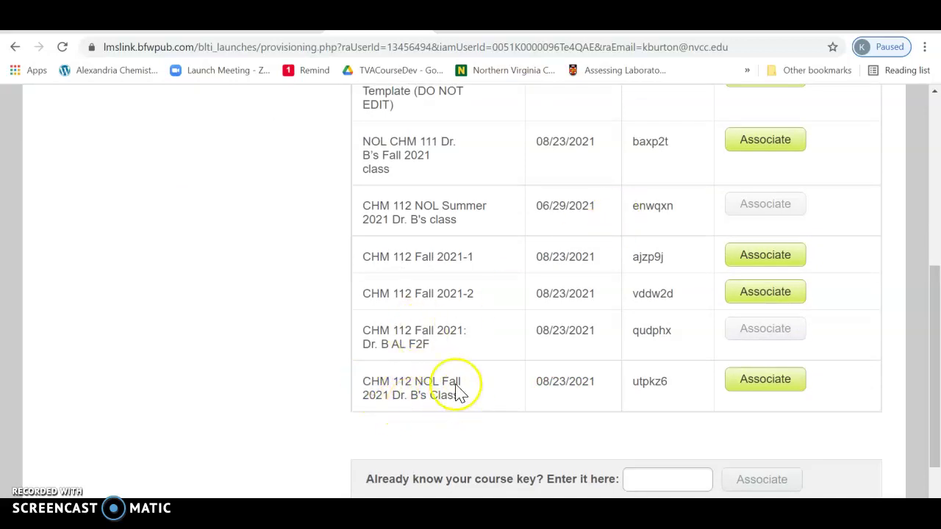
click(770, 384)
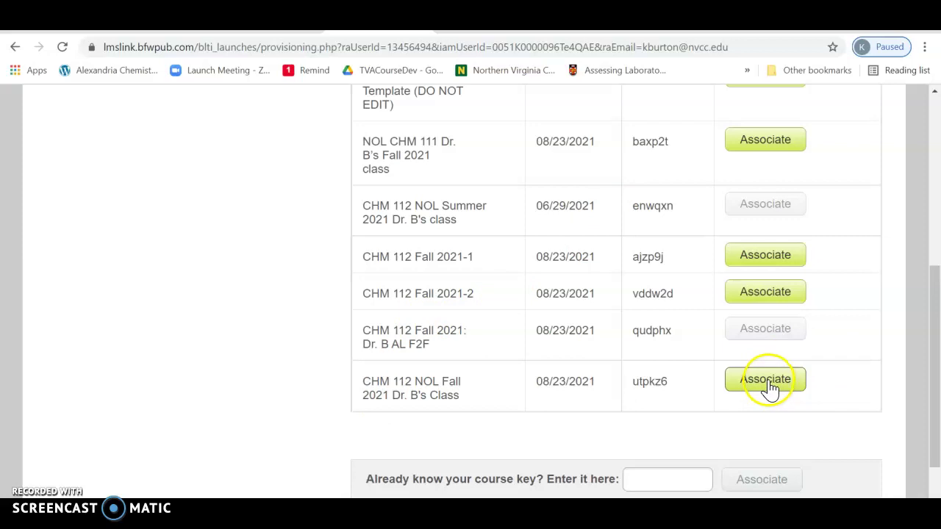
click(772, 384)
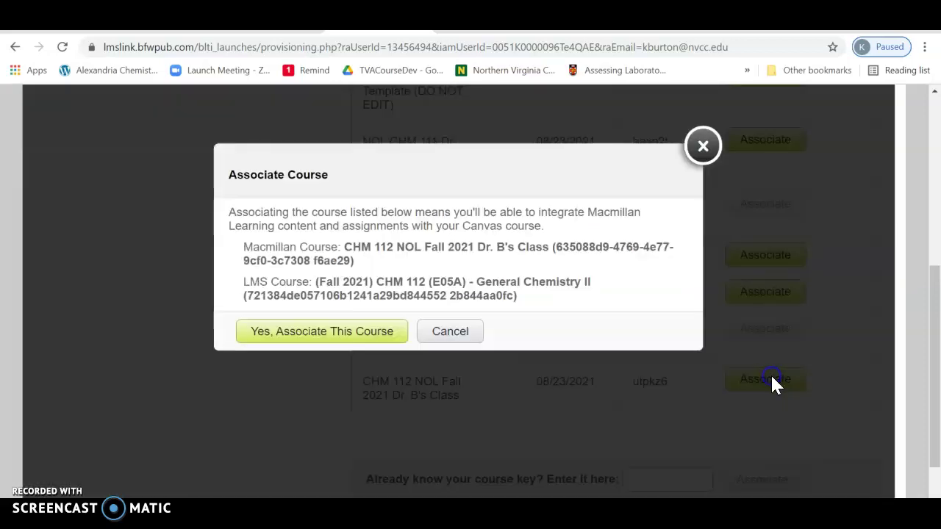
click(341, 331)
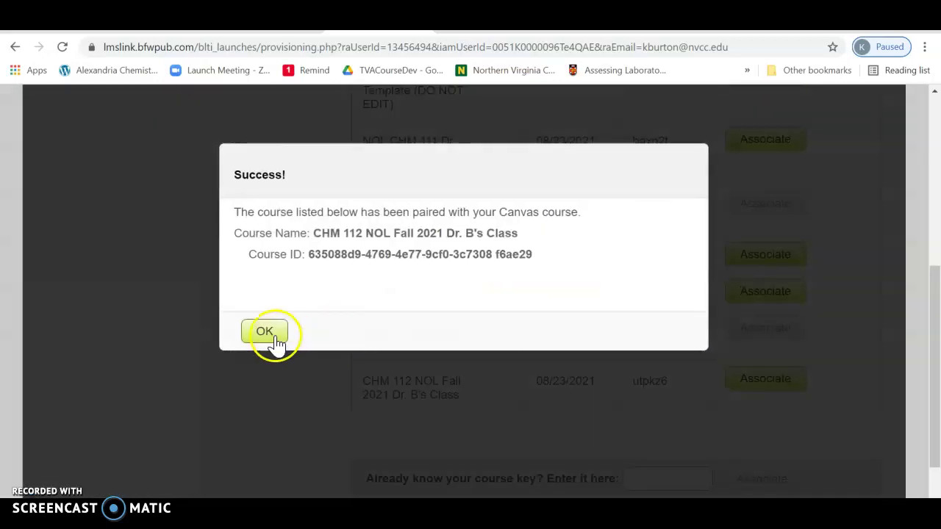
click(262, 332)
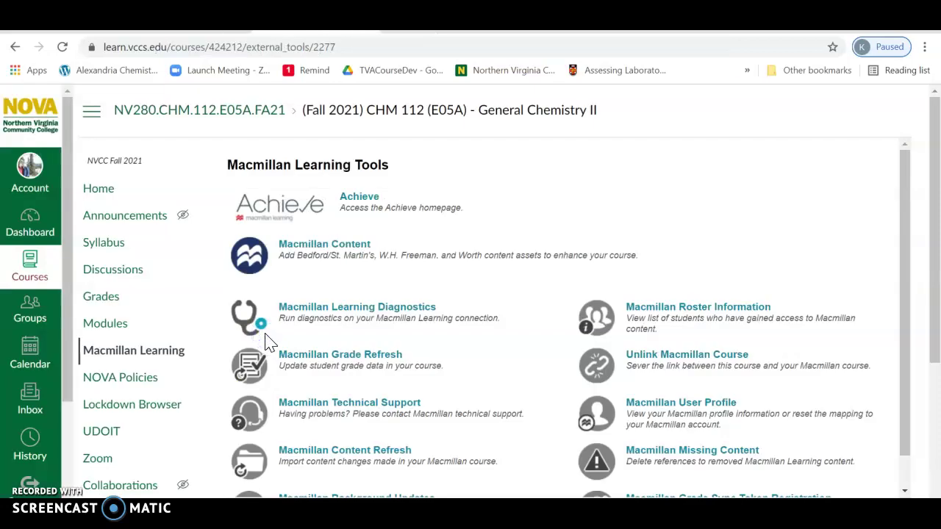
Open the Macmillan content list, select all Achieve assignments, and continue to choosing their deployment location.
click(325, 248)
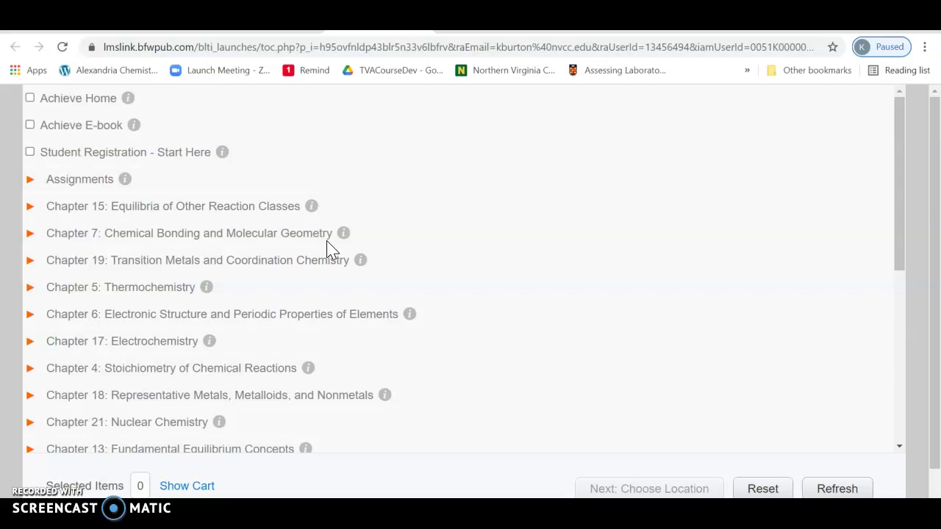
click(29, 178)
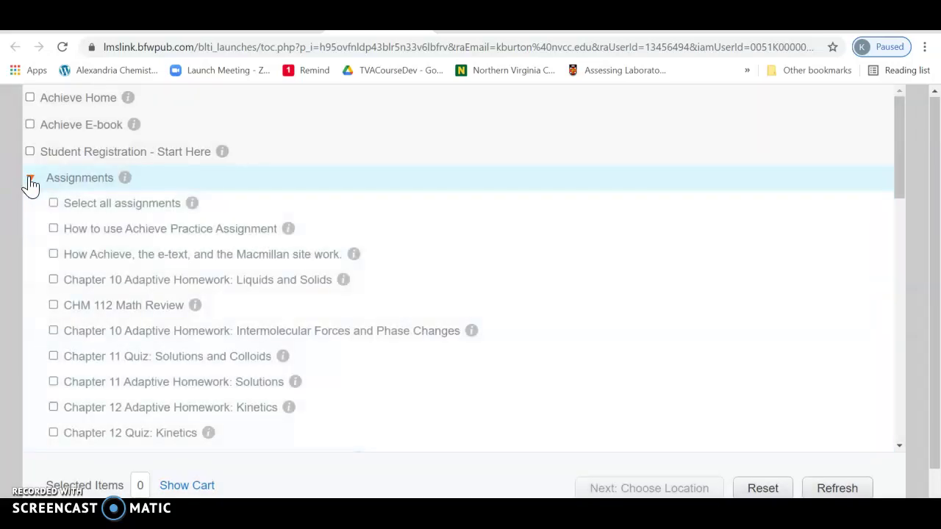
click(54, 204)
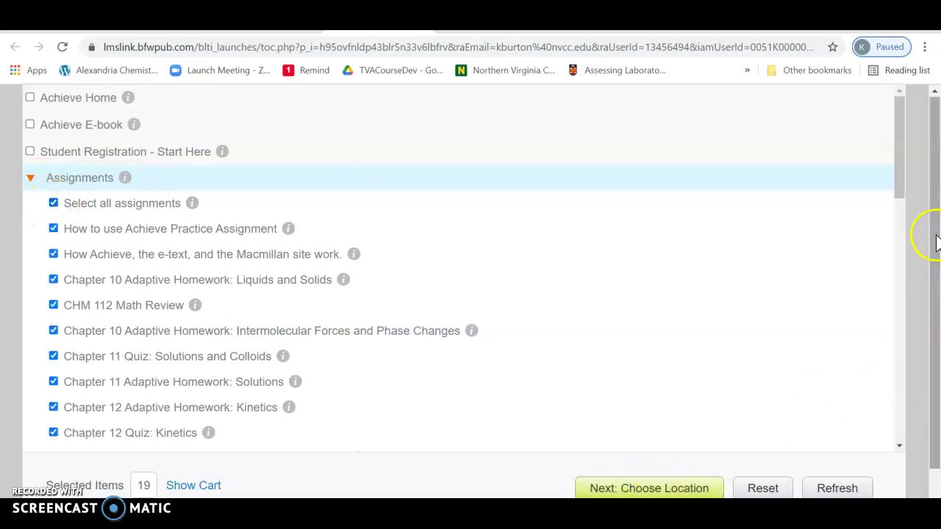
drag(903, 183, 901, 294)
click(687, 488)
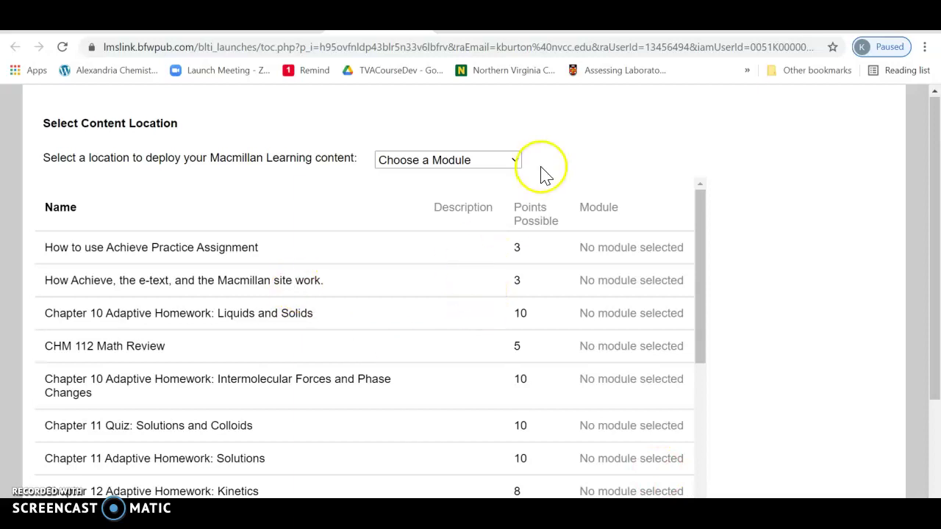
Create a new Canvas module titled Achieve Online HW from the content location choices.
click(507, 159)
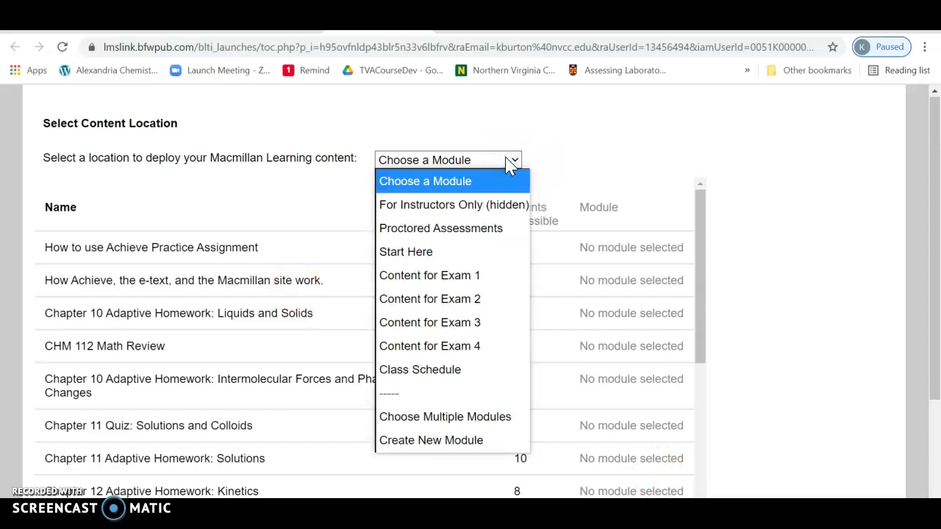
click(439, 443)
click(365, 299)
click(354, 312)
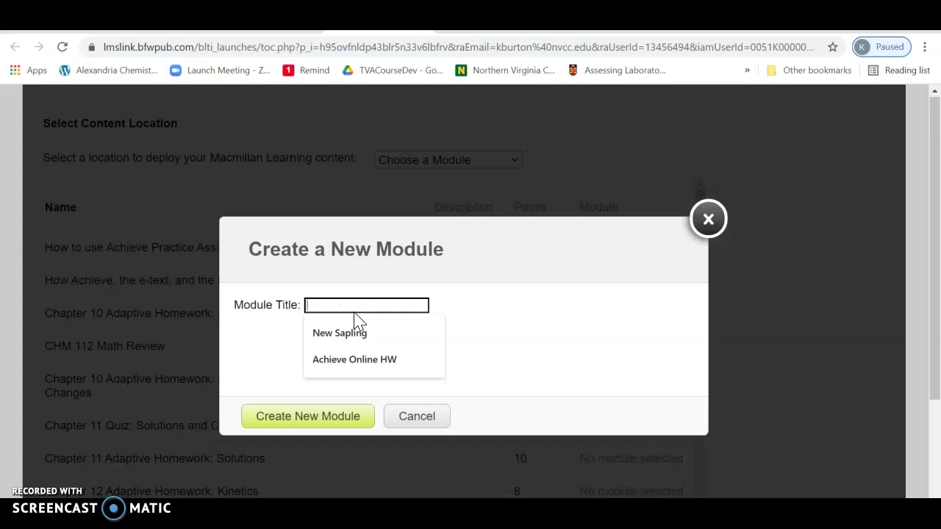
click(384, 360)
click(315, 426)
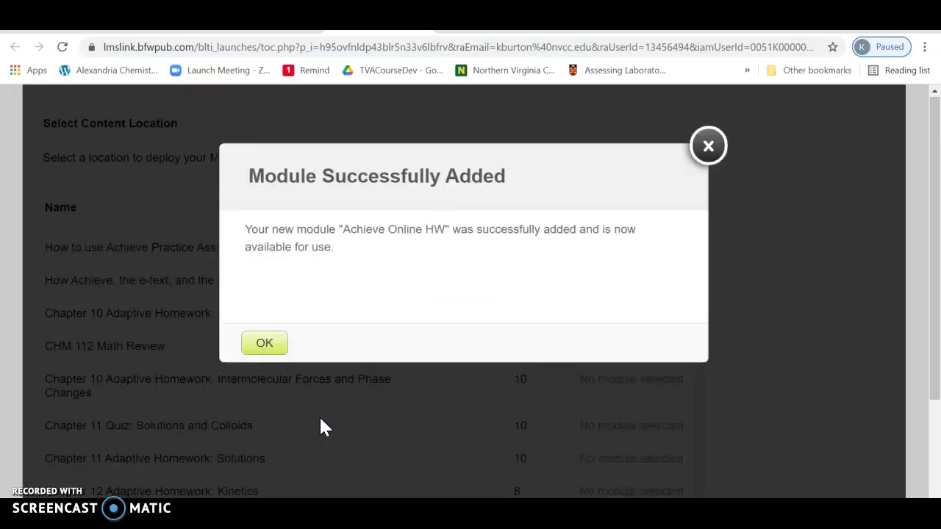
click(264, 354)
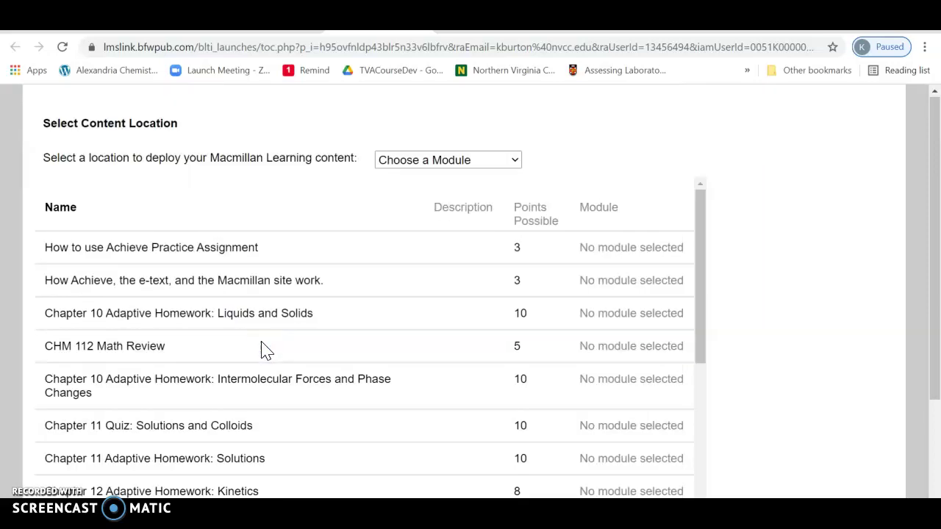
Deploy the selected Achieve assignments to the Canvas course without assigning a module, and return to the Macmillan Learning tools.
drag(701, 196, 715, 446)
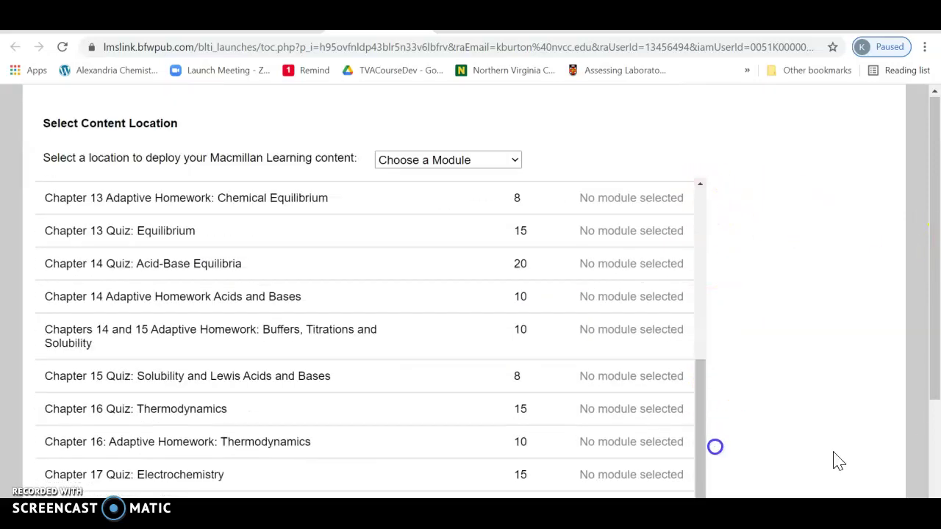
click(929, 422)
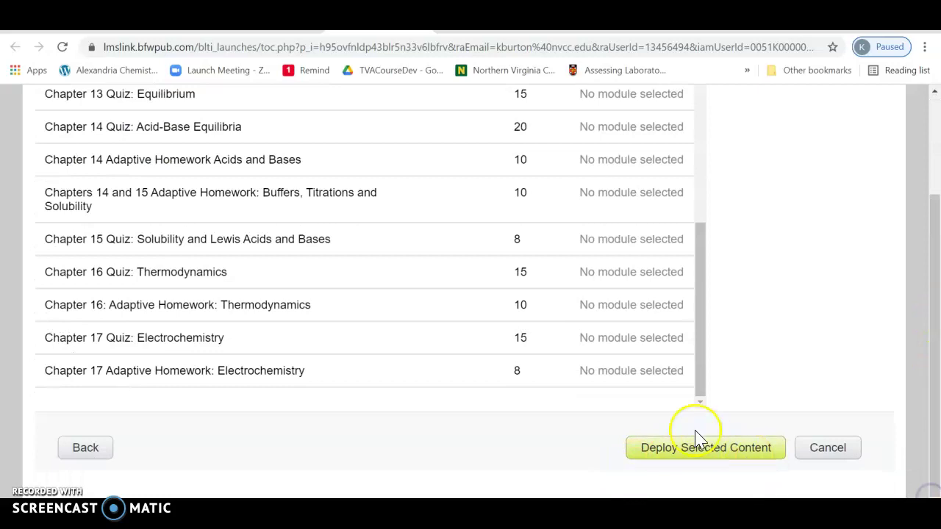
click(713, 453)
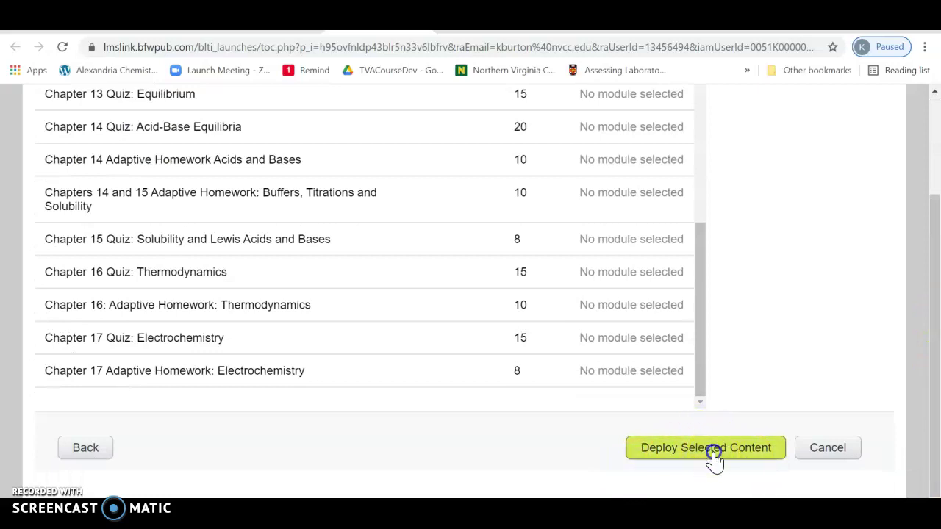
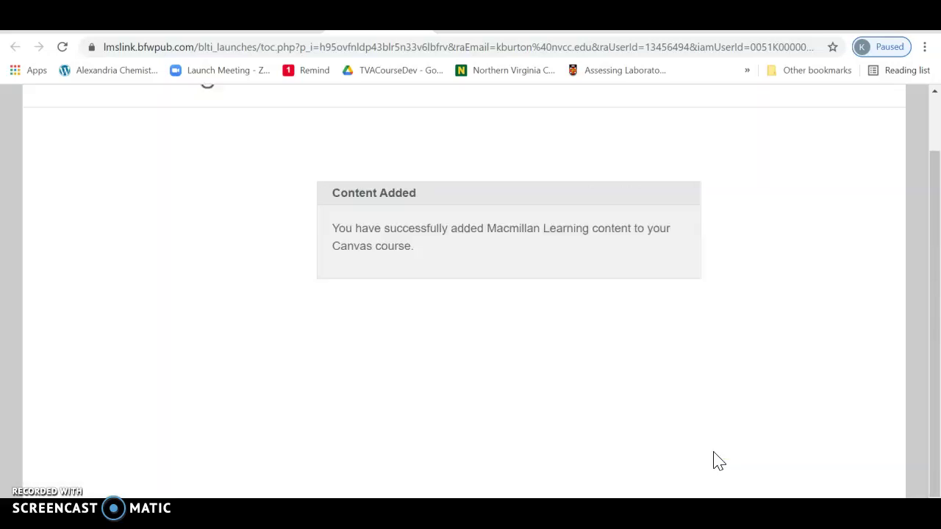
click(692, 340)
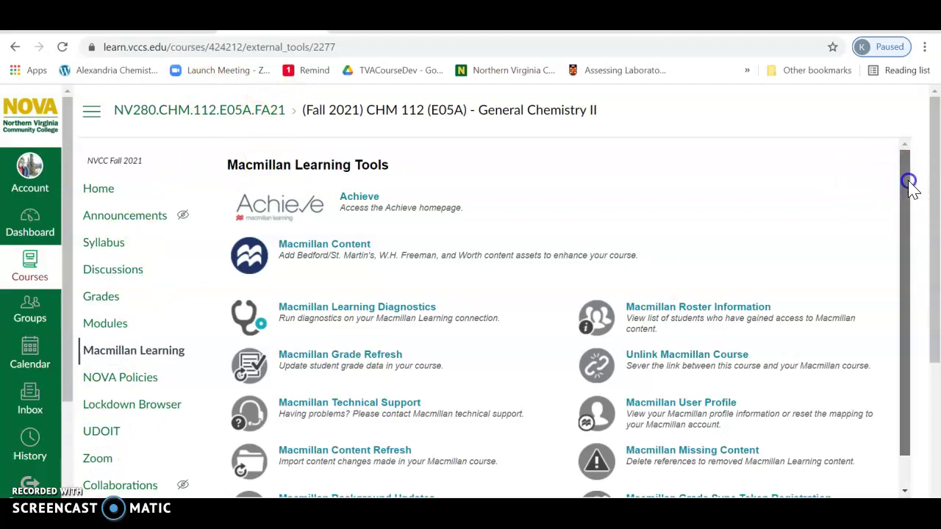
Open the Canvas course's assignments list and examine where the Achieve assignments were placed among the assignment groups.
scroll(909, 181, down, 1)
scroll(938, 180, down, 3)
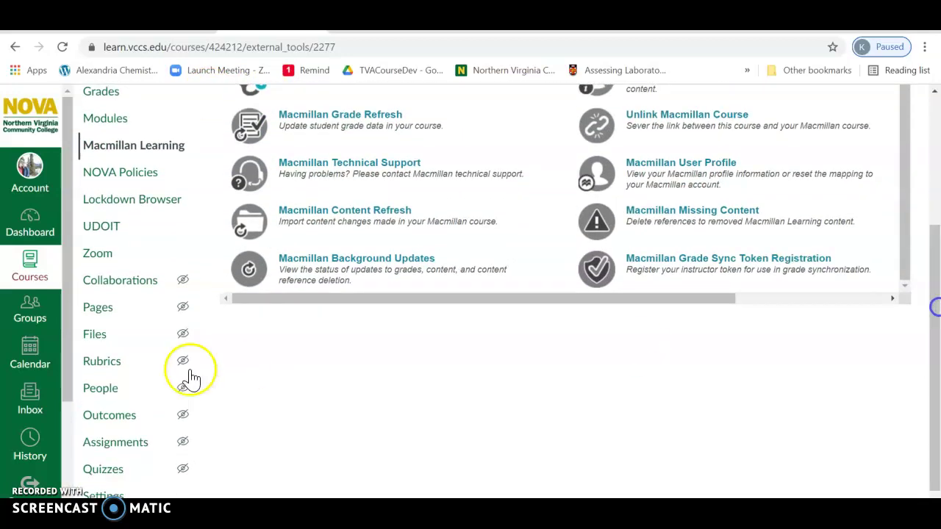
click(116, 445)
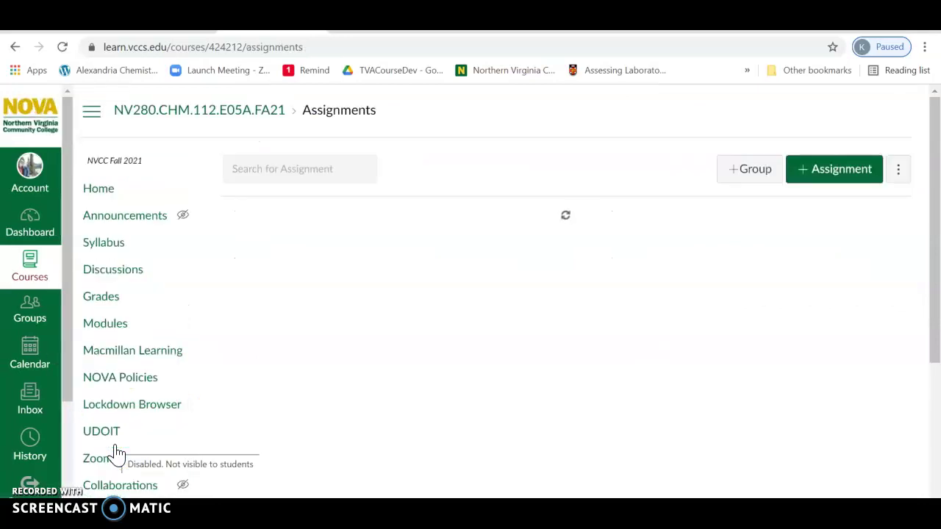
drag(935, 110, 934, 463)
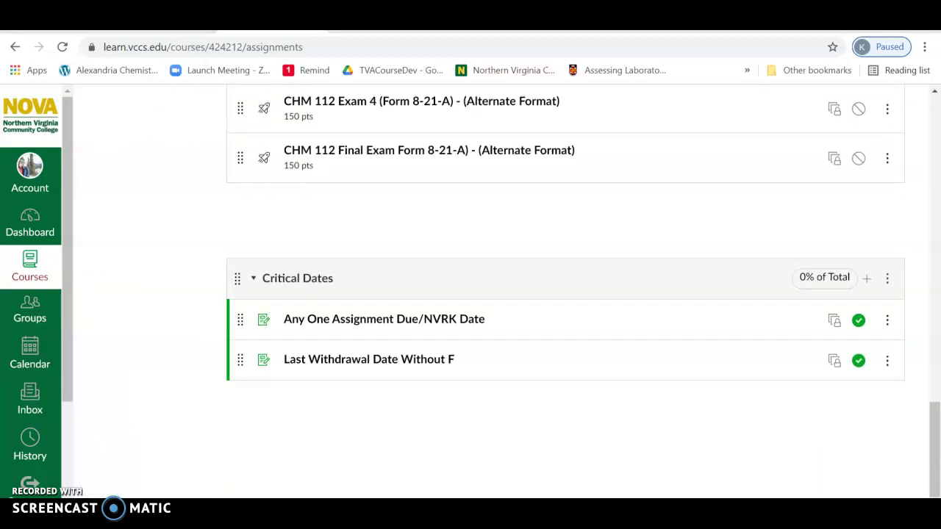
key(Home)
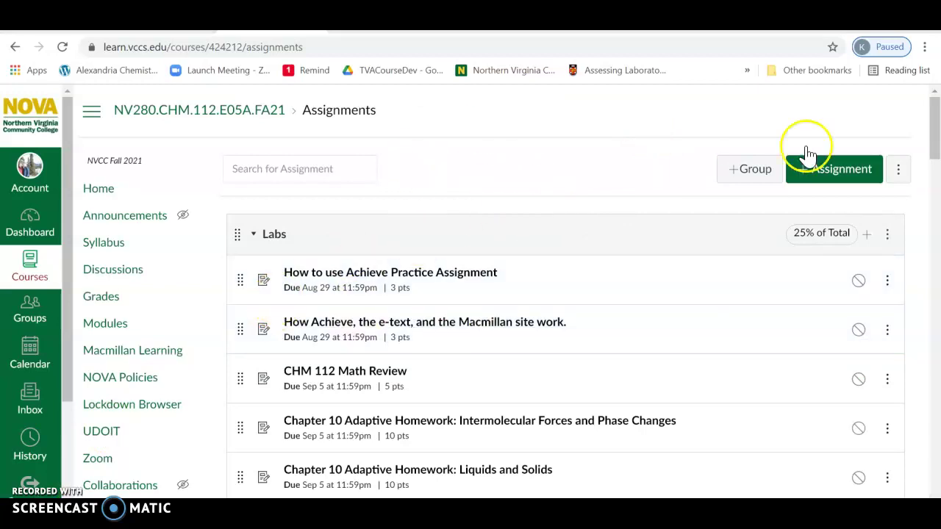
mouse_move(937, 131)
mouse_down()
mouse_move(937, 257)
mouse_move(924, 130)
mouse_up()
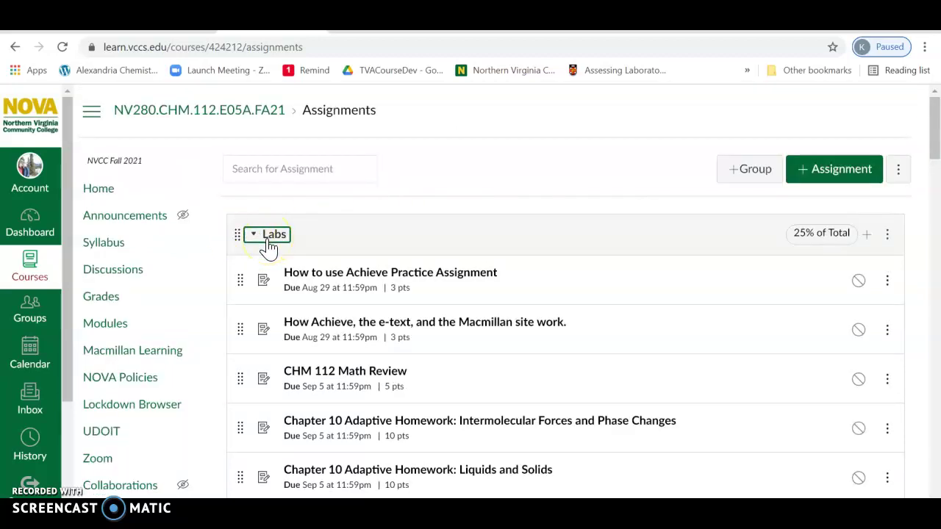
Rename the Labs assignment group as Achieve Assignments, set its weight to 20% of the total grade, and save.
click(887, 236)
click(828, 272)
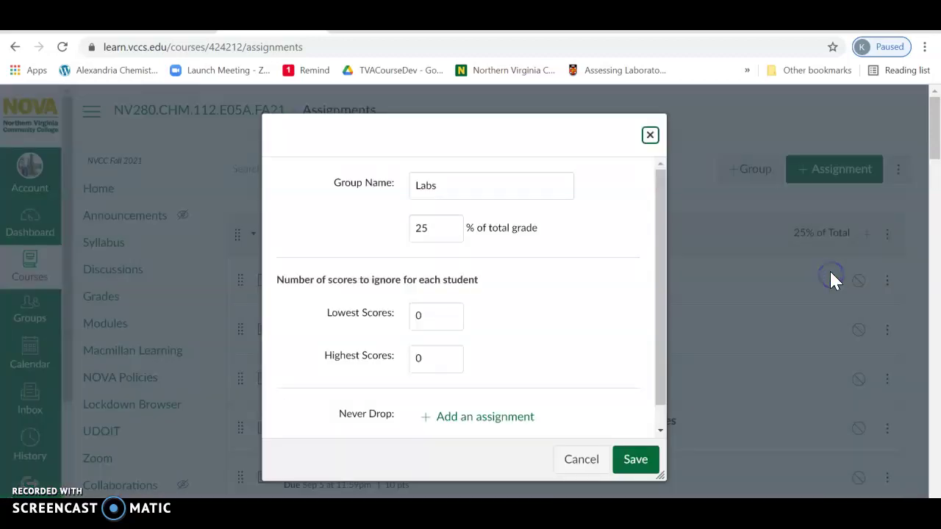
key(Tab)
text(Aci)
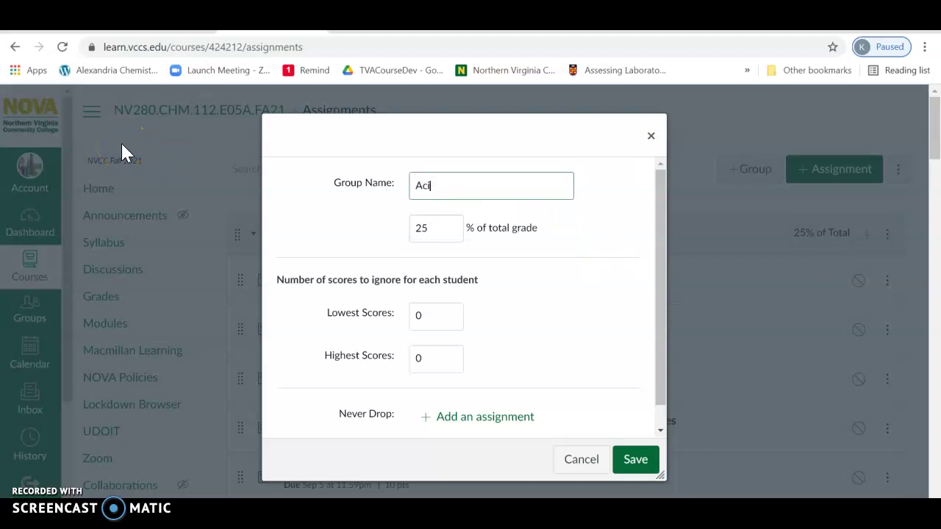
key(BackSpace)
text(ieve Assignments)
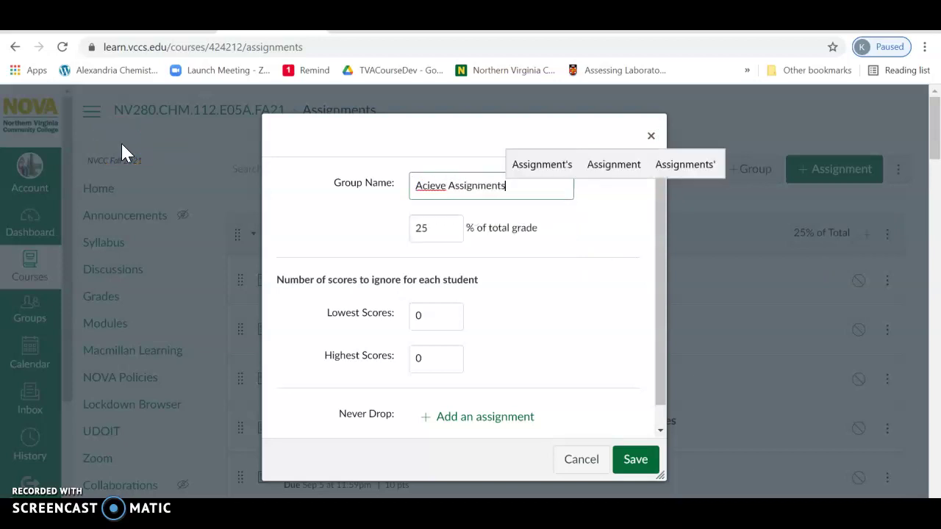
click(428, 189)
text(h)
click(409, 221)
double_click(409, 219)
text(20)
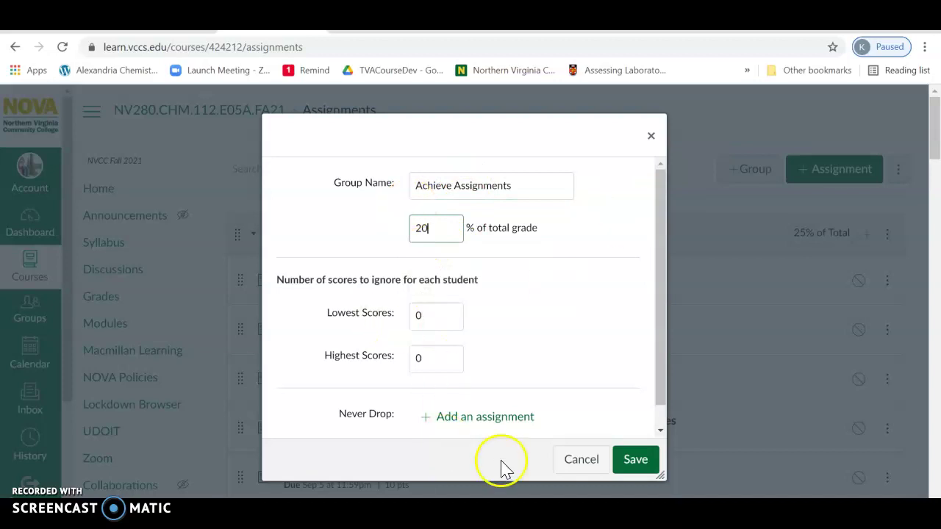
click(636, 463)
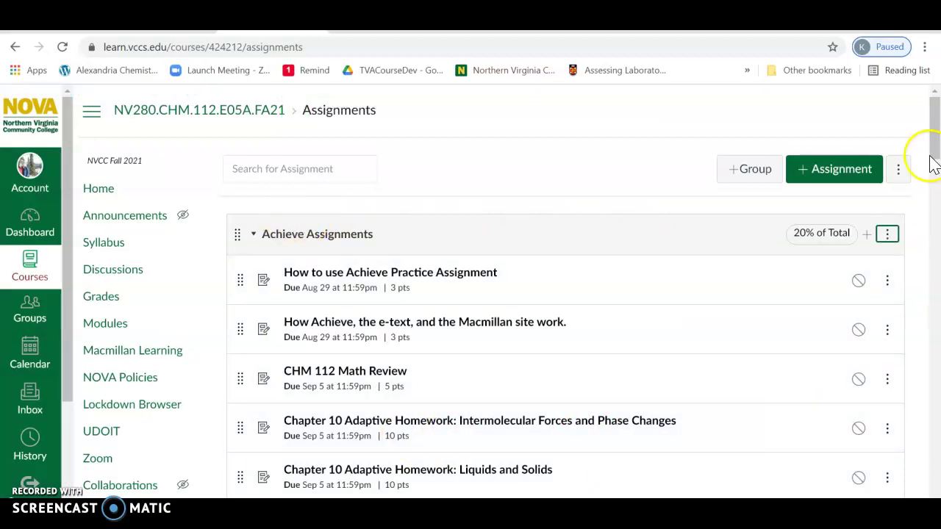
Open the course modules and examine the contents of the Content for Exam 1 module, including the chapter assignments pages.
mouse_move(937, 122)
mouse_down()
mouse_move(937, 256)
mouse_move(937, 121)
mouse_up()
click(104, 316)
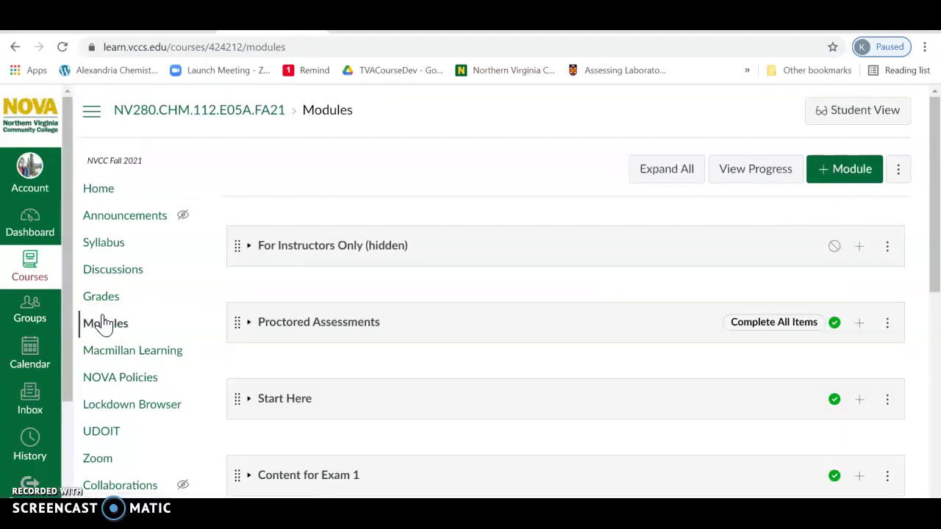
drag(935, 129, 937, 213)
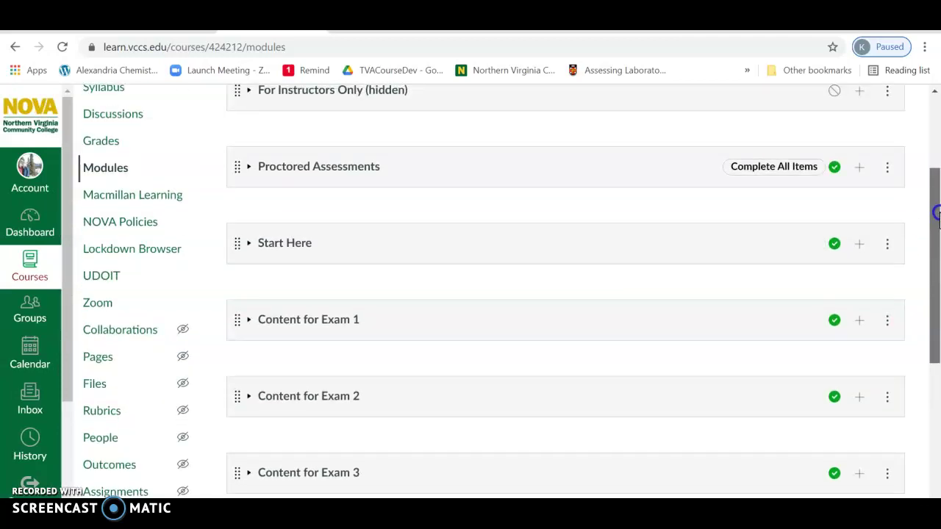
click(251, 325)
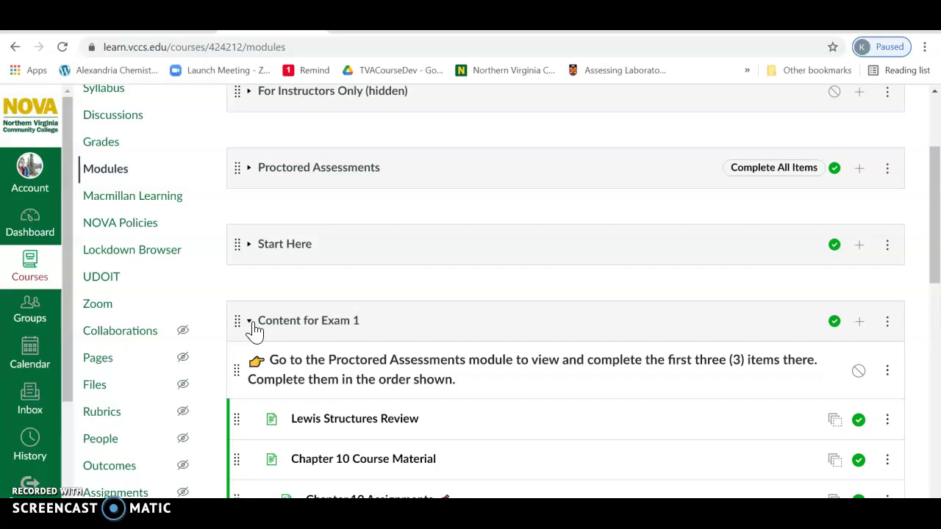
drag(931, 179, 928, 259)
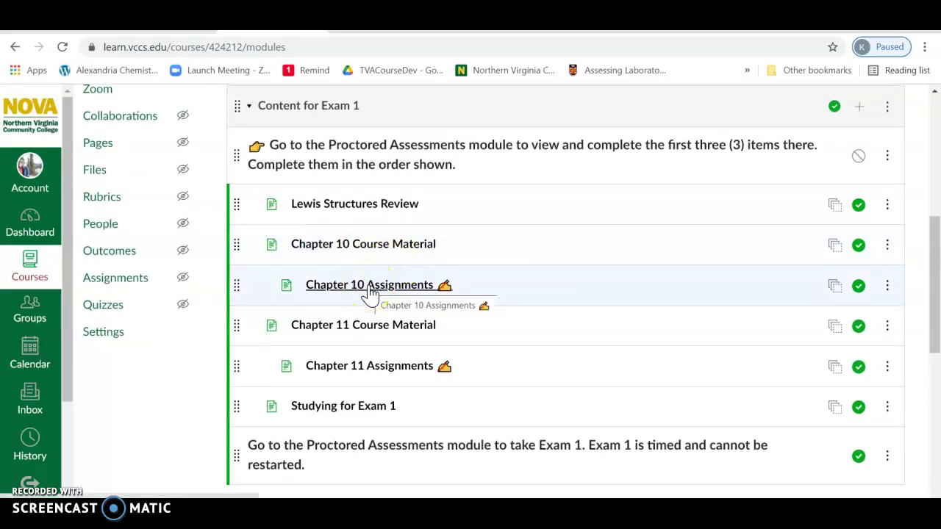
drag(931, 305, 938, 195)
Change the Proctored Assessments module's settings so students must complete one of the requirements, save, and collapse the module.
click(250, 232)
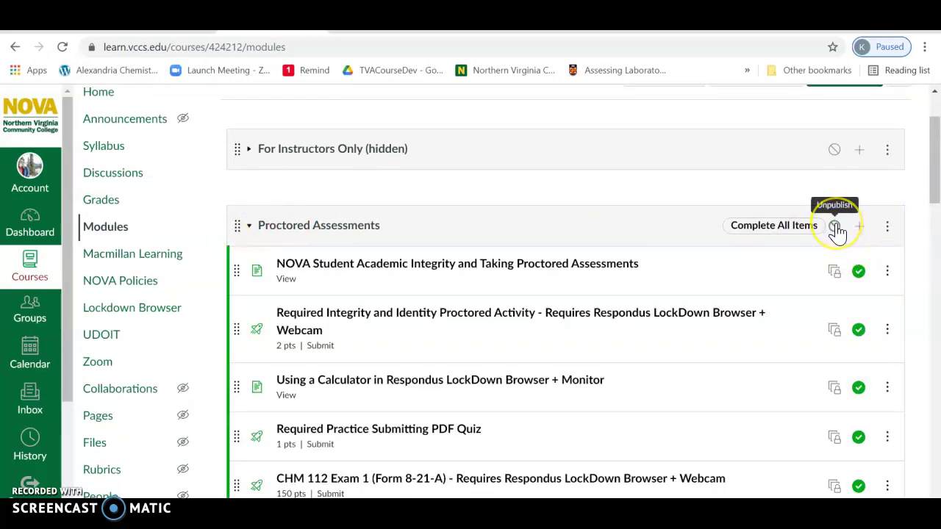
click(889, 230)
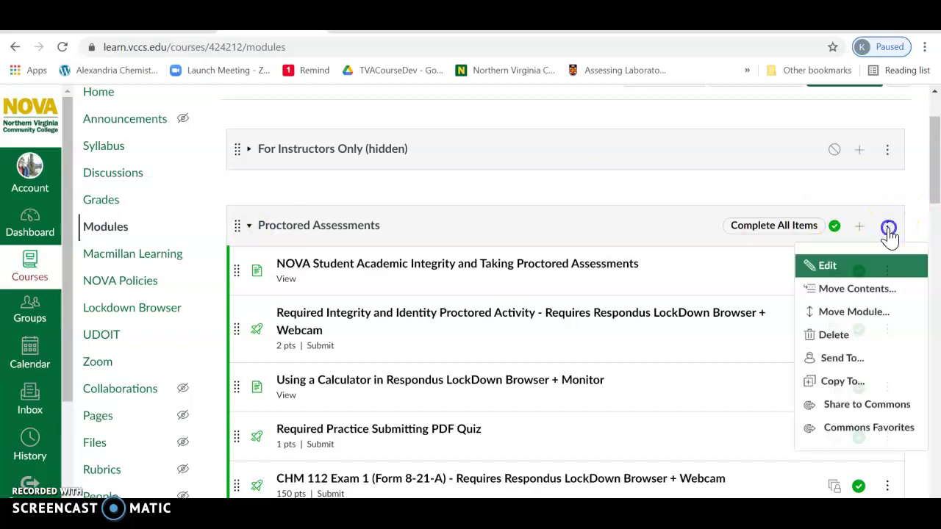
click(812, 265)
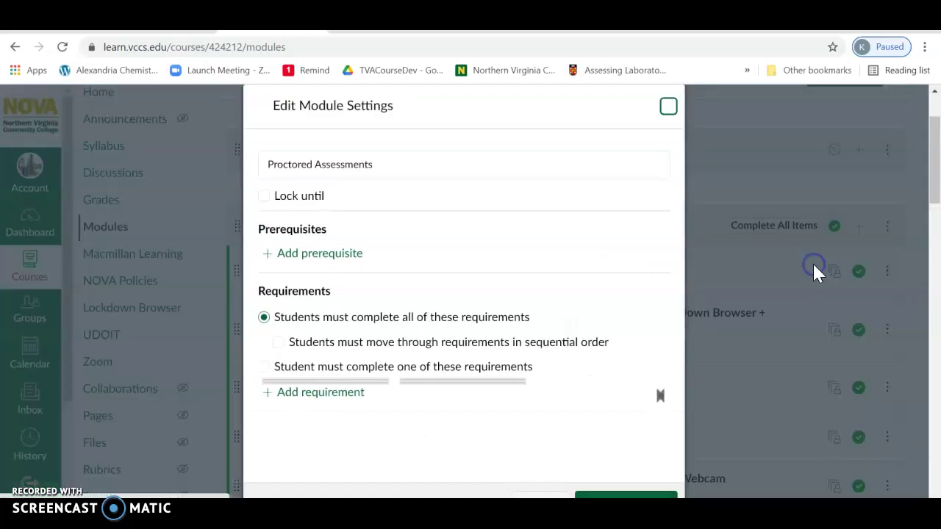
click(265, 368)
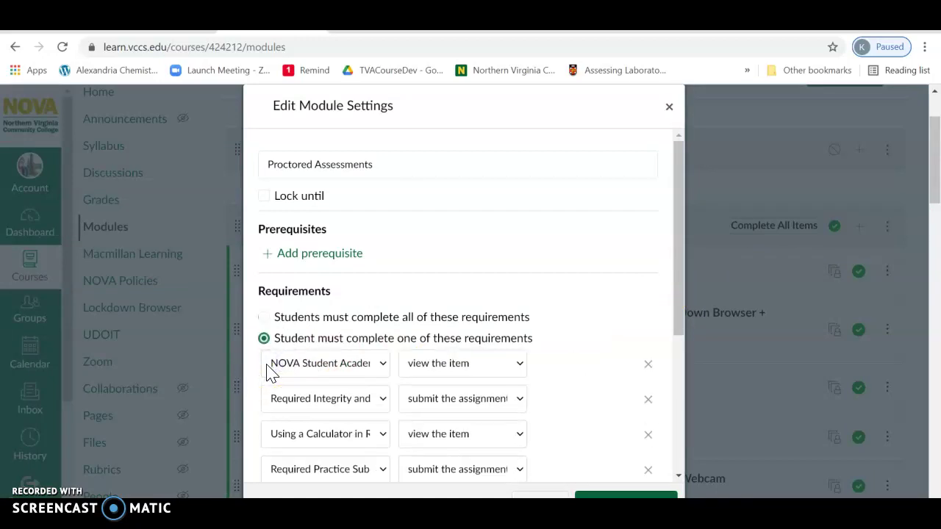
drag(678, 164, 674, 204)
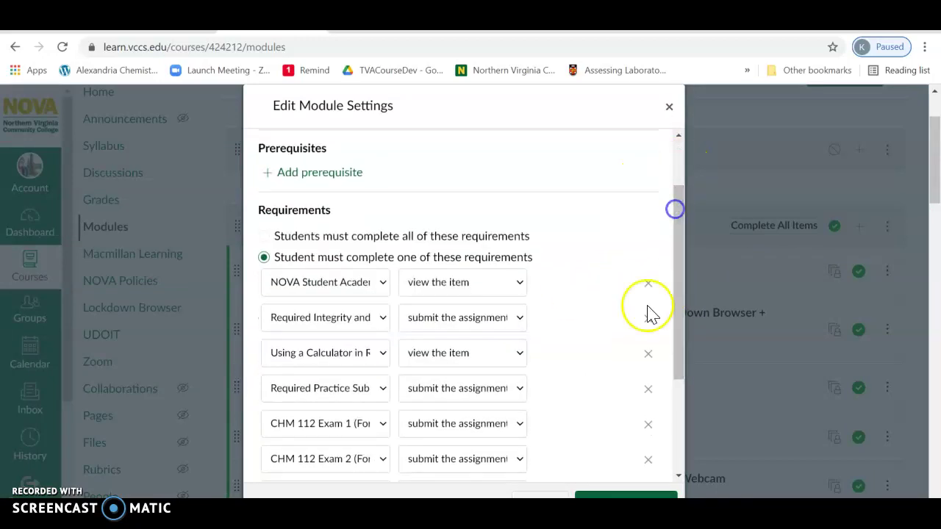
click(638, 495)
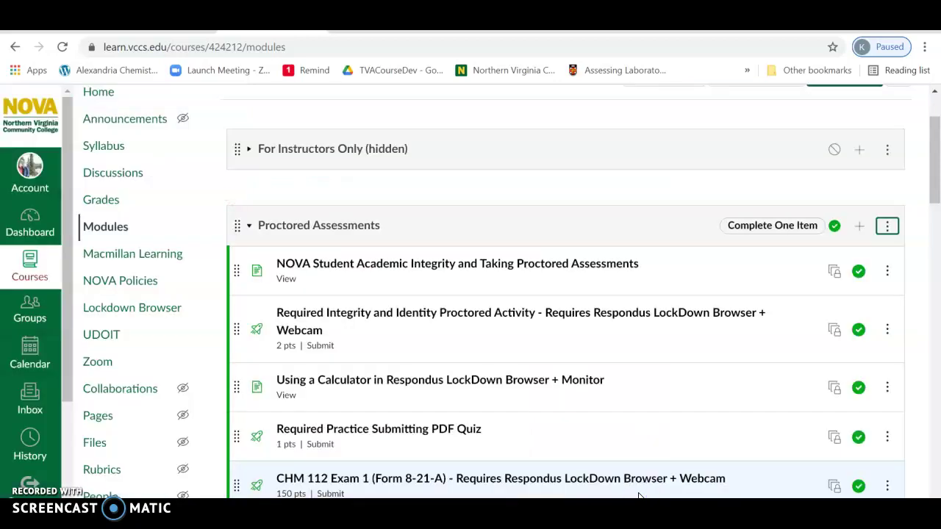
click(250, 228)
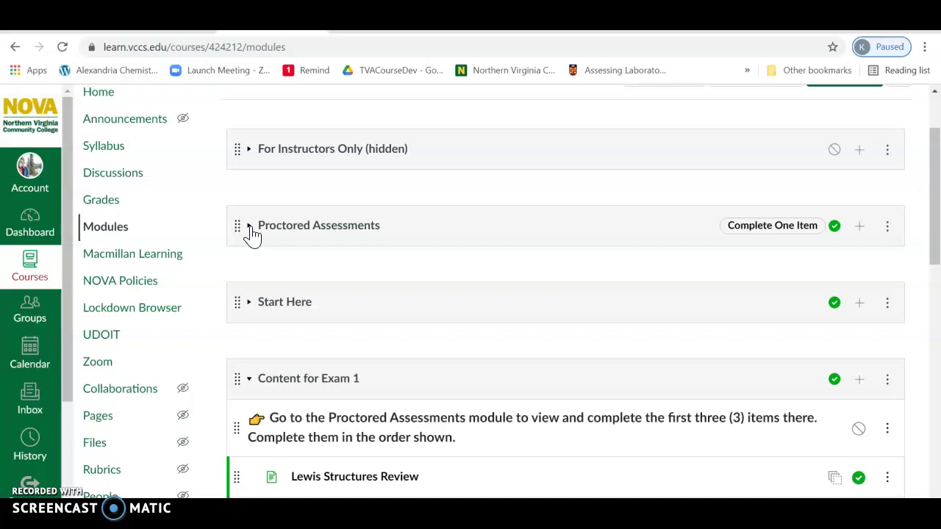
Open the Chapter 10 Assignments page for editing and delete the bracketed instructor note about creating the Achieve links.
drag(933, 157, 938, 231)
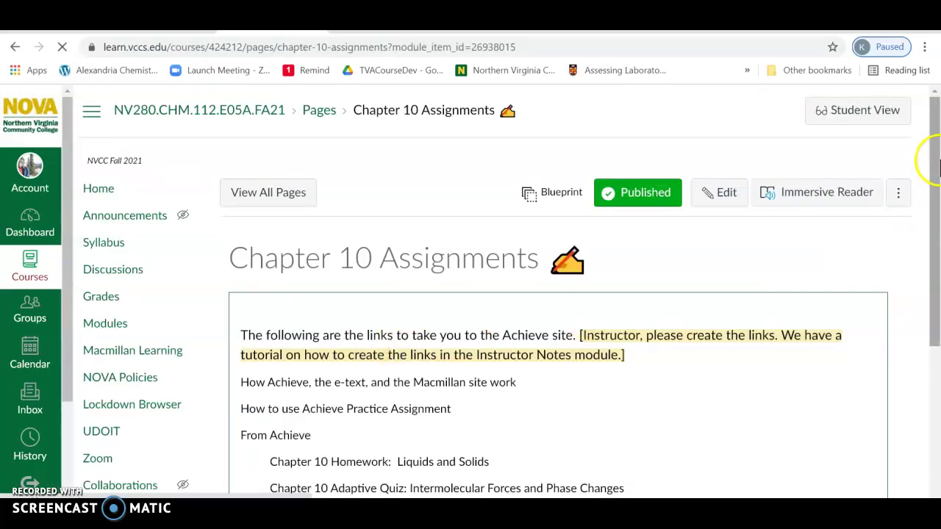
scroll(935, 157, down, 1)
click(722, 153)
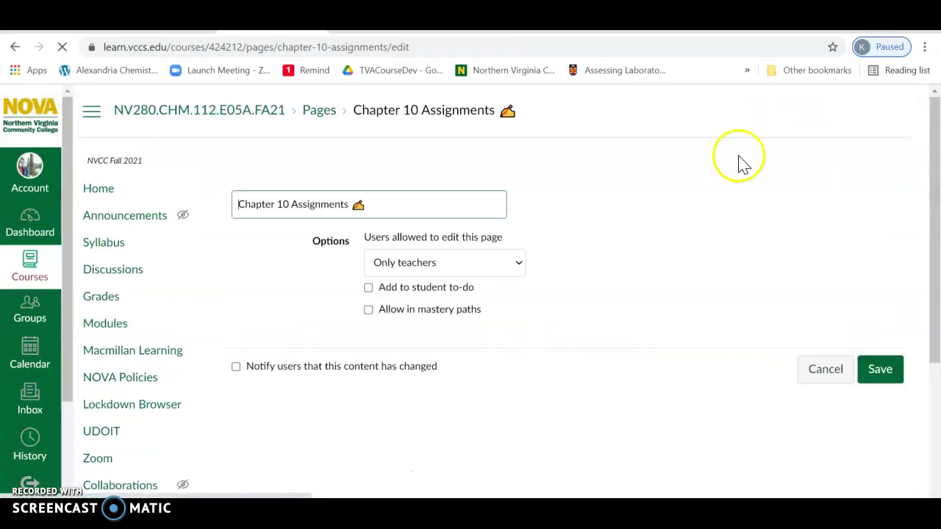
drag(934, 210, 935, 252)
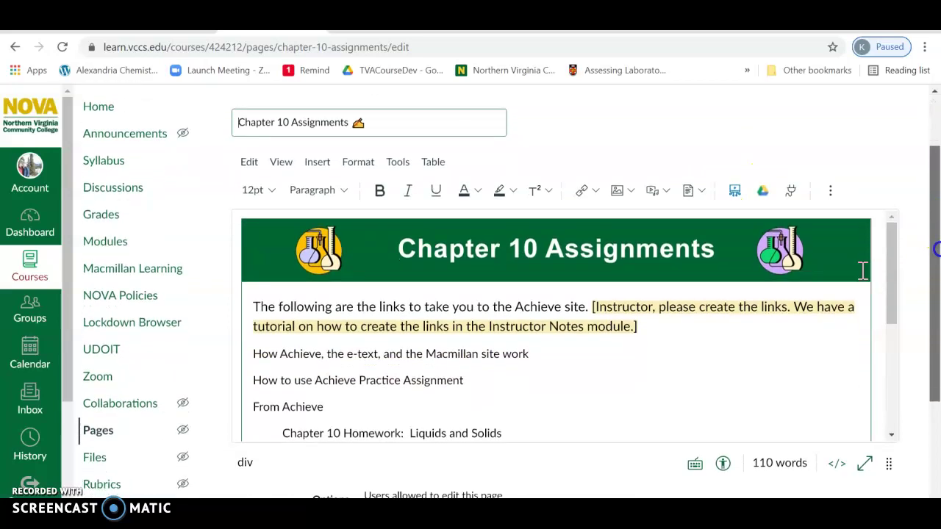
drag(594, 308, 680, 324)
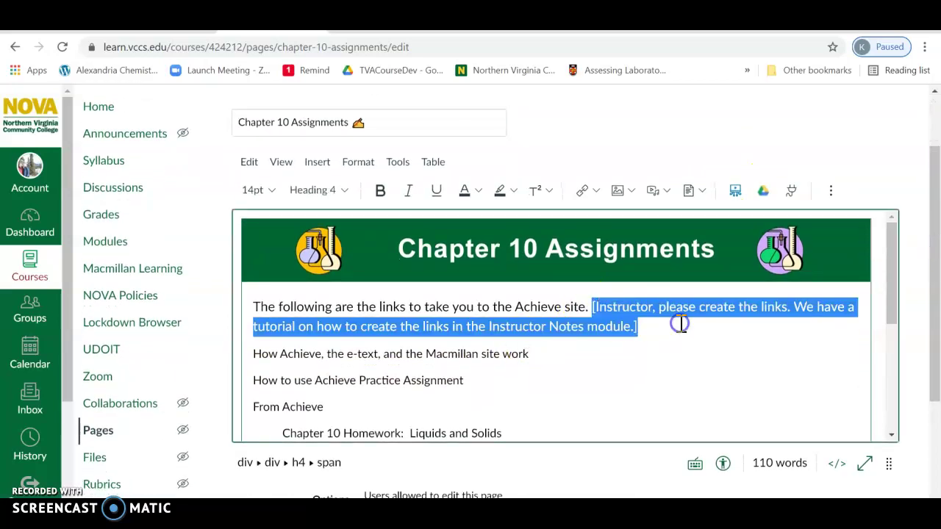
key(BackSpace)
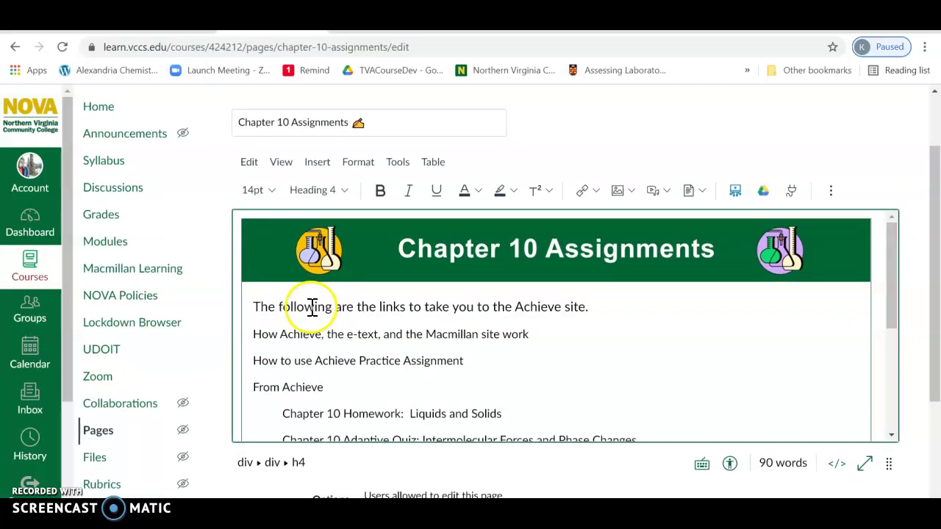
Link the "How Achieve, the e-text, and the Macmillan site work" and "How to use Achieve Practice Assignment" lines to their matching course assignments.
drag(252, 332, 542, 335)
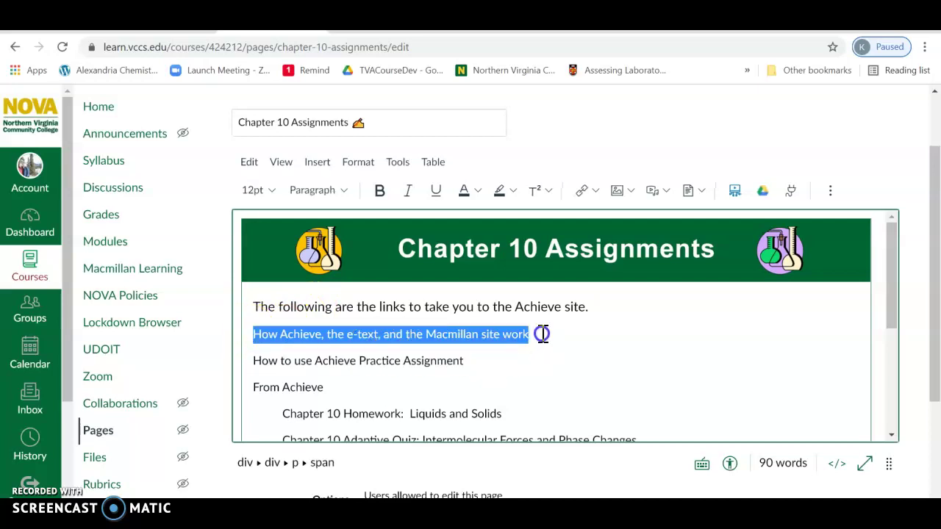
click(594, 192)
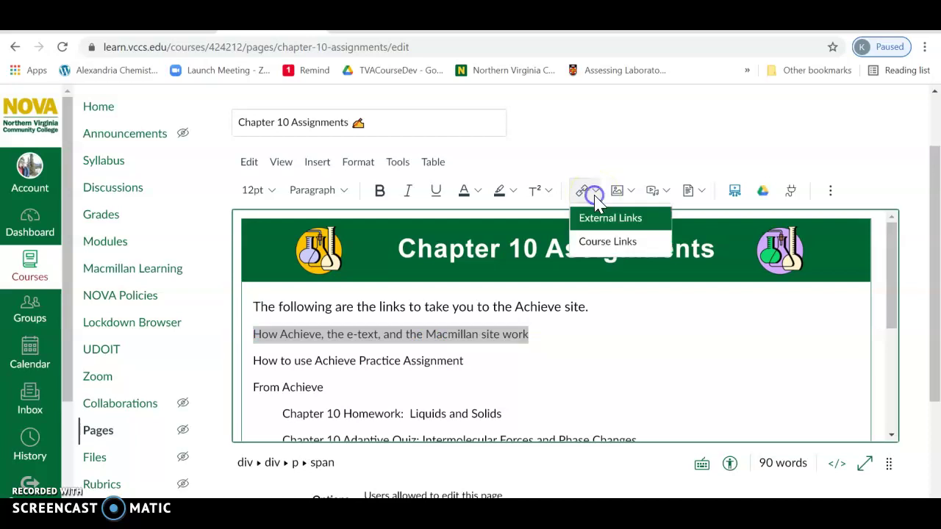
click(622, 242)
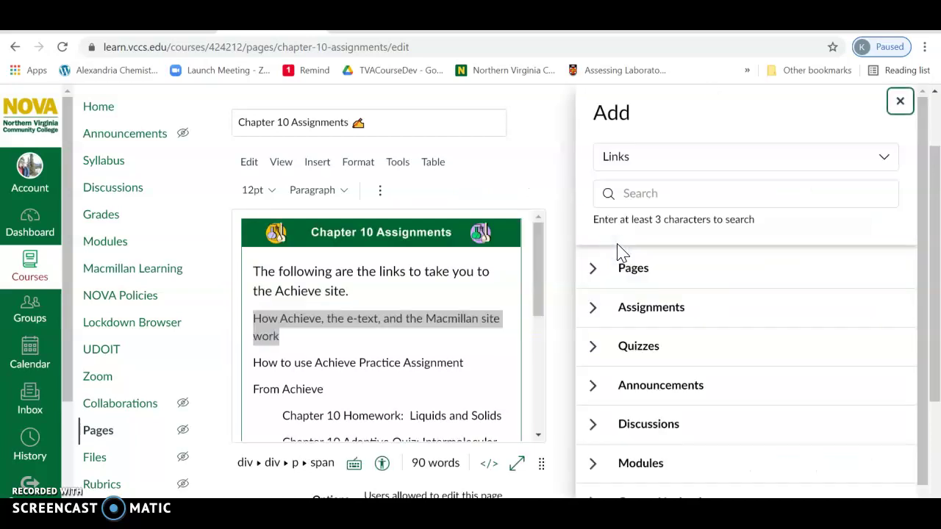
click(591, 309)
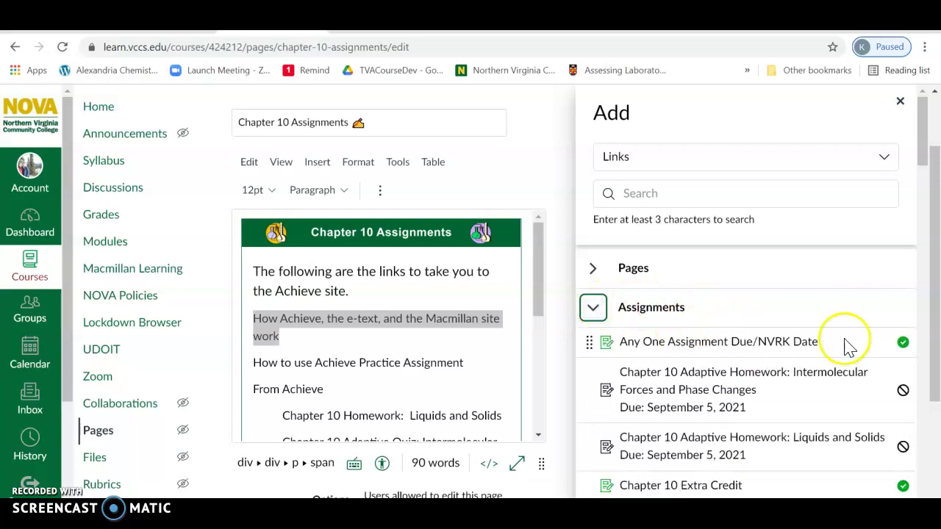
drag(927, 151, 889, 438)
click(665, 381)
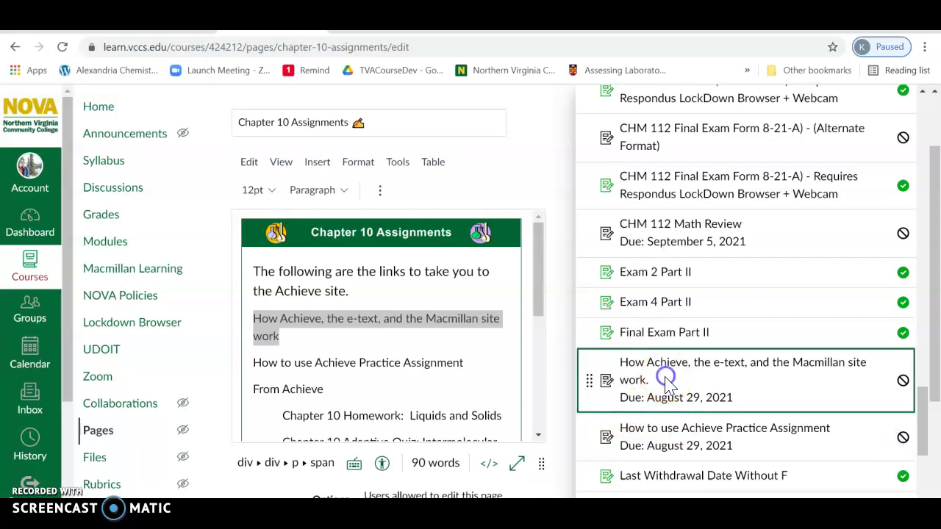
drag(250, 362, 481, 364)
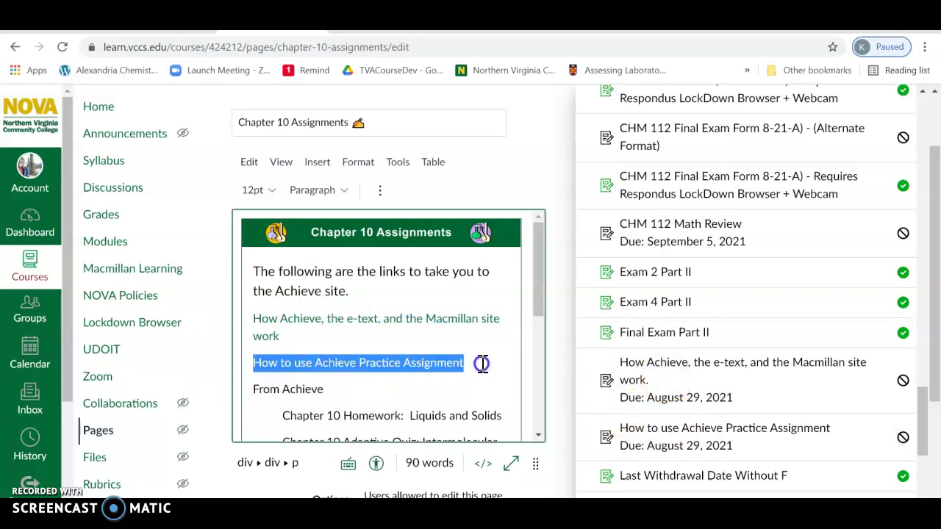
click(659, 437)
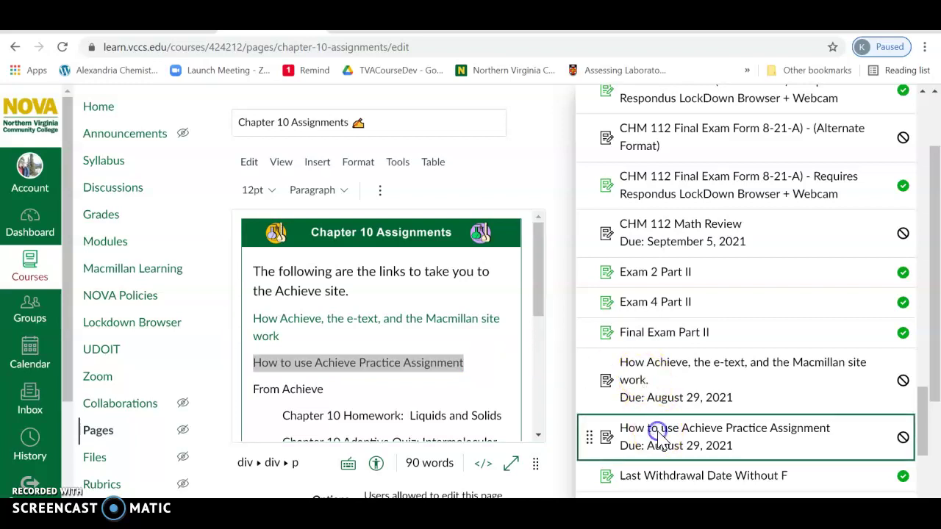
Link the "Chapter 10 Homework: Liquids and Solids" line to the "Chapter 10 Adaptive Homework: Intermolecular Forces and Phase Changes" assignment.
drag(542, 249, 538, 264)
drag(283, 361, 505, 358)
drag(925, 432, 928, 168)
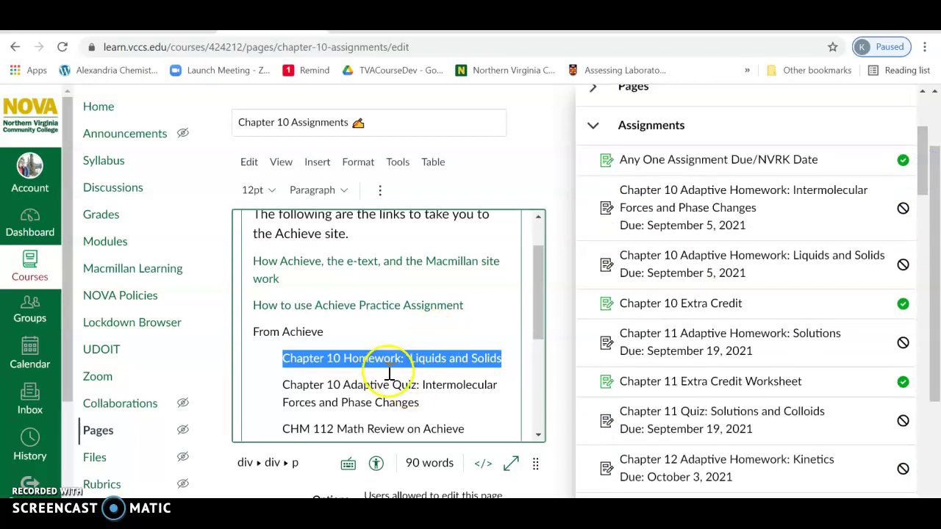
click(664, 214)
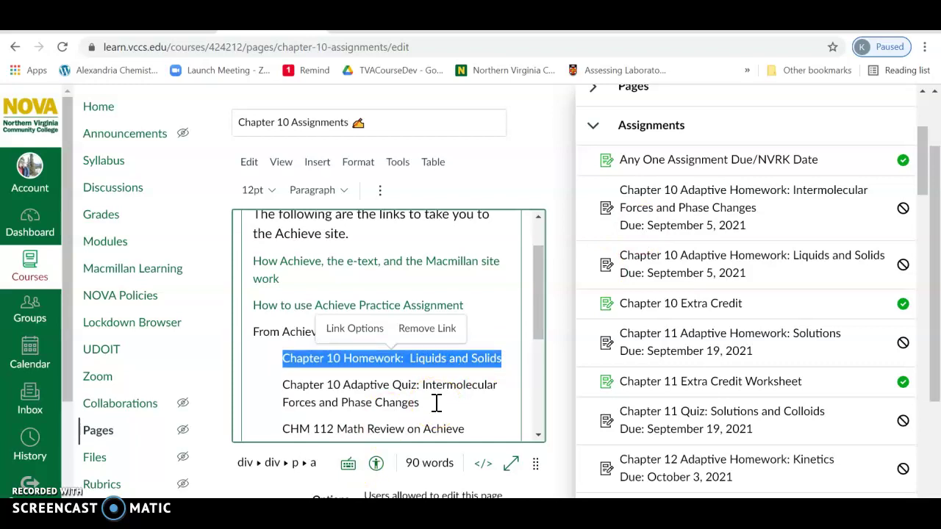
Remove "Adaptive" from the Chapter 10 quiz line and insert "Adaptive" before "Homework" in the Chapter 10 homework link.
double_click(360, 384)
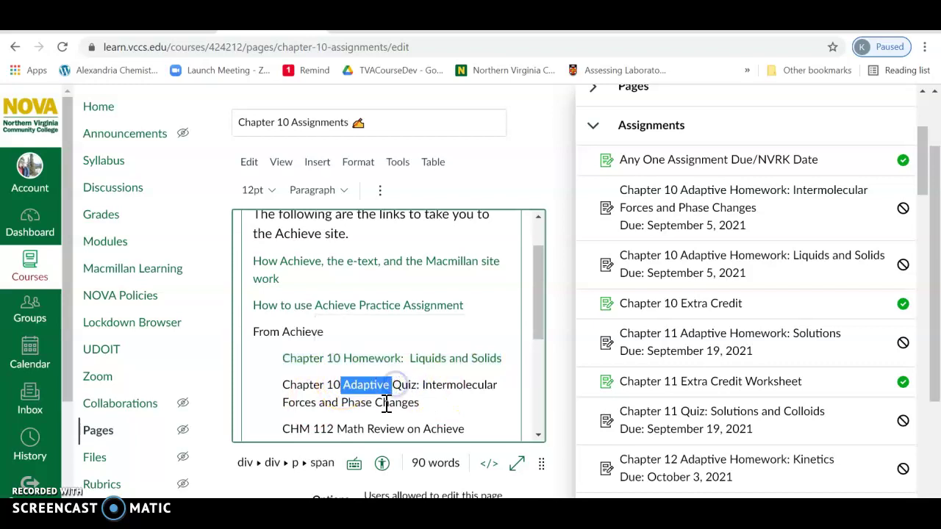
key(BackSpace)
key(BackSpace)
click(364, 358)
click(343, 358)
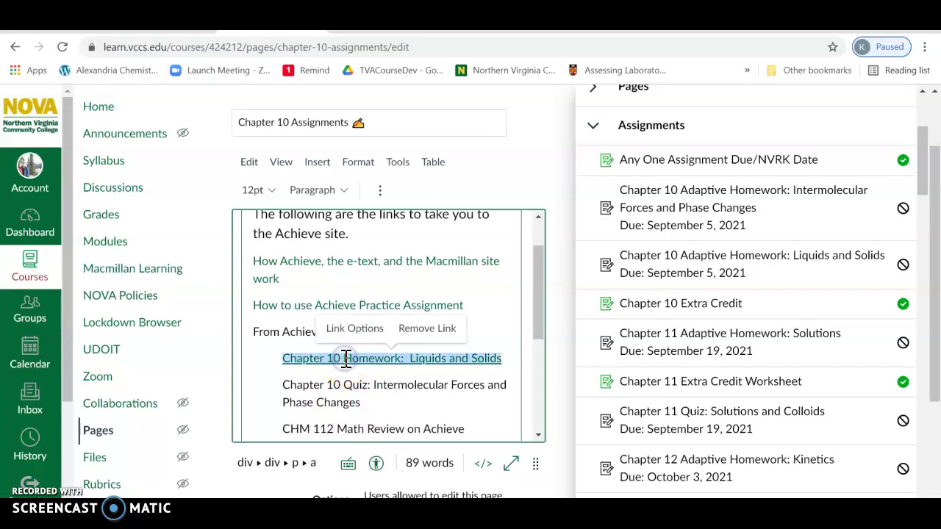
text(Adaptive)
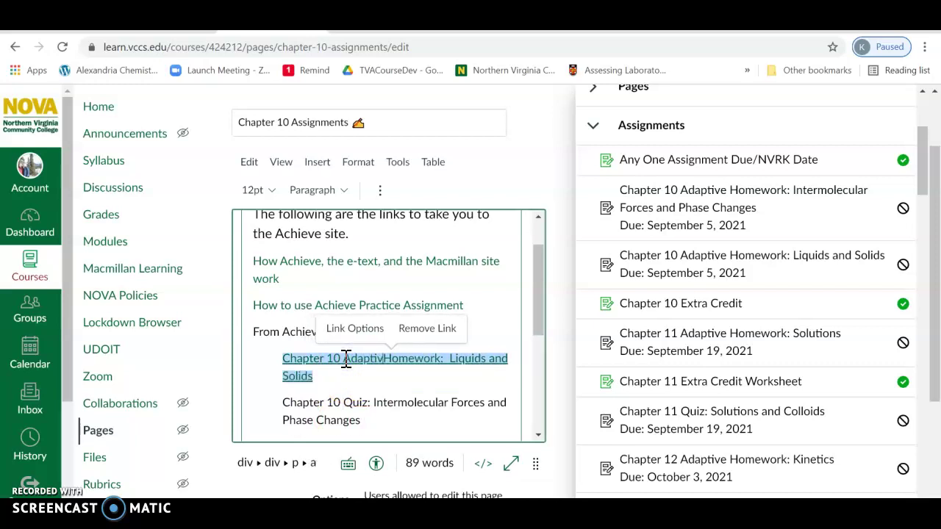
Select the "Chapter 10 Quiz: Intermolecular Forces and Phase Changes" line and look through the course assignments for one to link.
click(375, 402)
drag(281, 402, 365, 416)
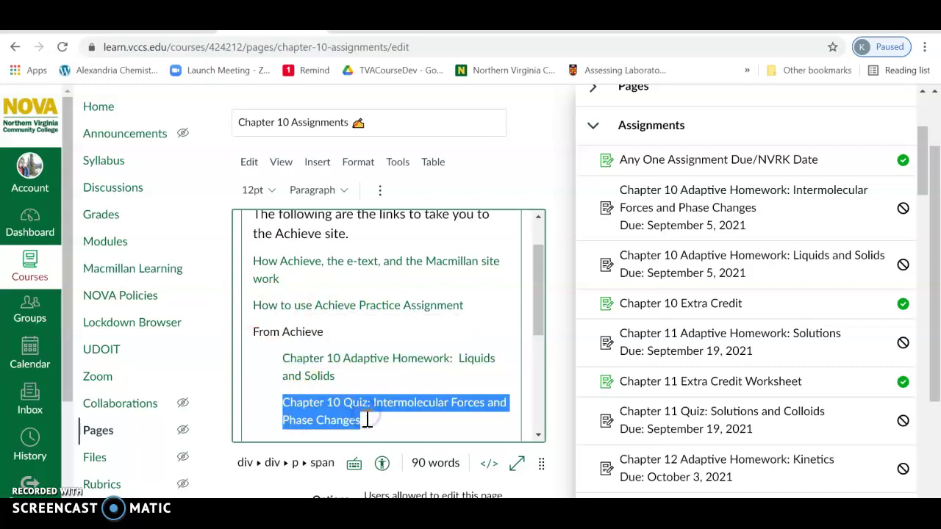
click(684, 208)
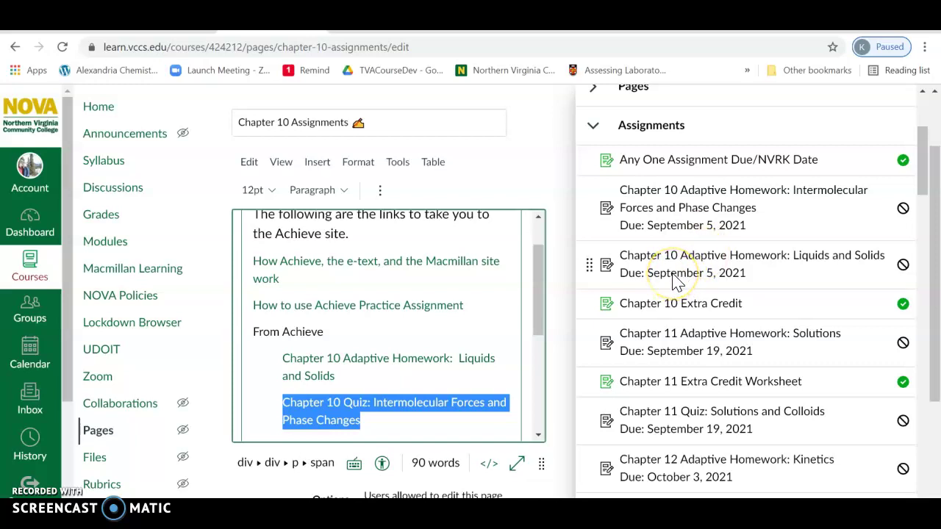
drag(920, 140, 931, 267)
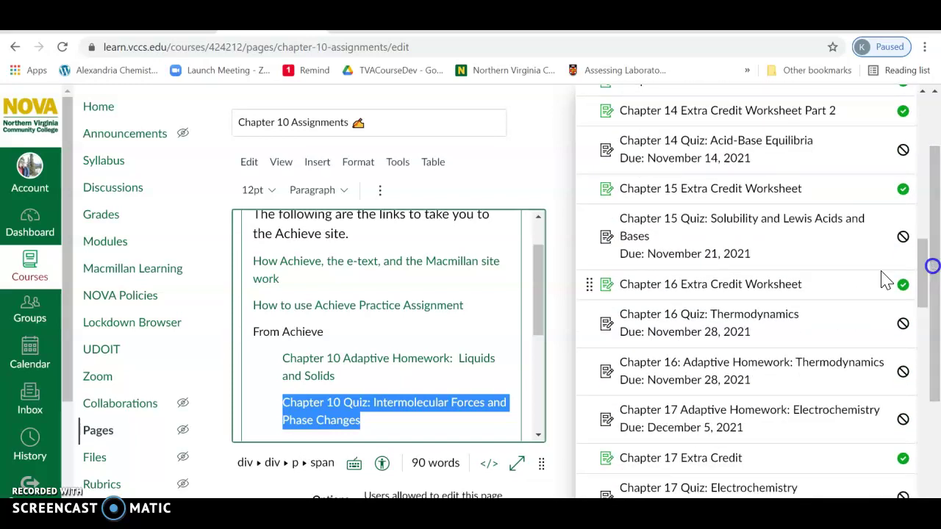
Close the course links list and save the Chapter 10 Assignments page.
drag(544, 258, 537, 340)
click(550, 120)
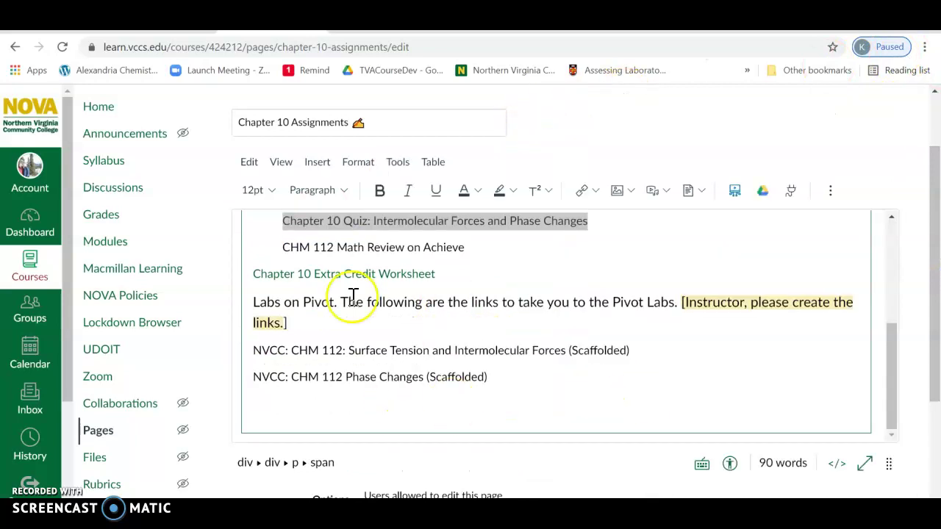
drag(935, 309, 934, 422)
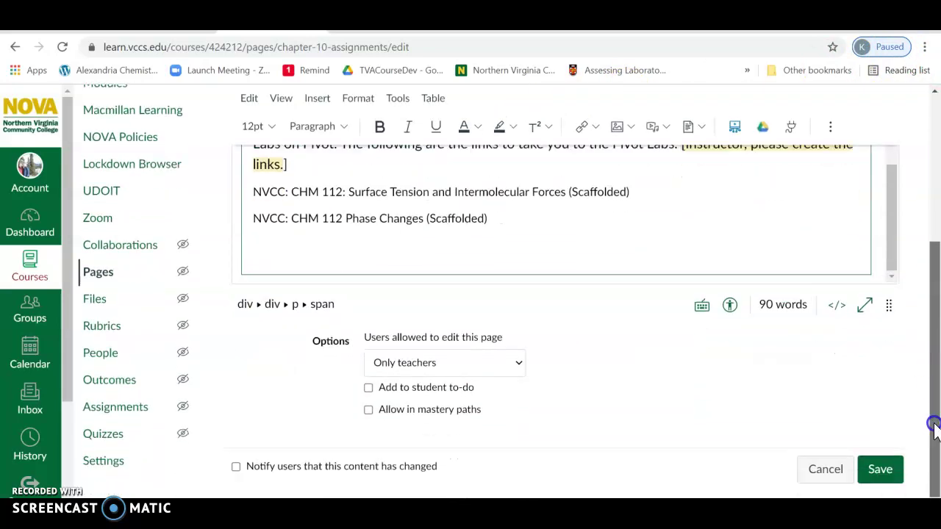
click(880, 470)
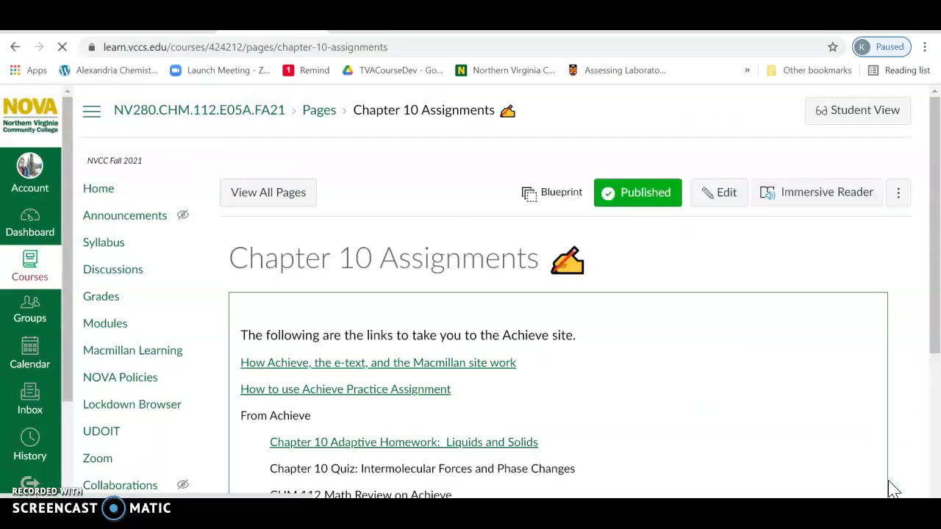
Open the linked "Chapter 10 Adaptive Homework: Liquids and Solids" assignment from the Chapter 10 Assignments page to test the link.
drag(936, 125, 937, 168)
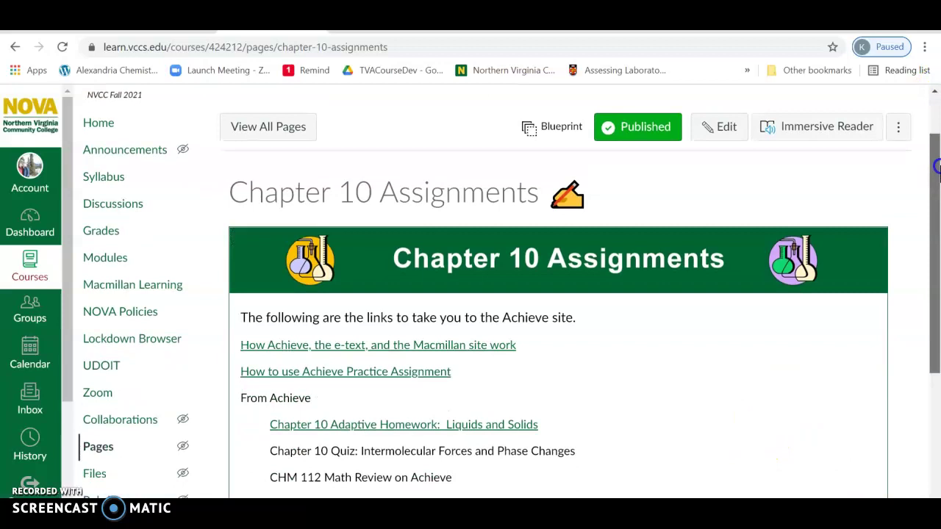
drag(937, 167, 936, 189)
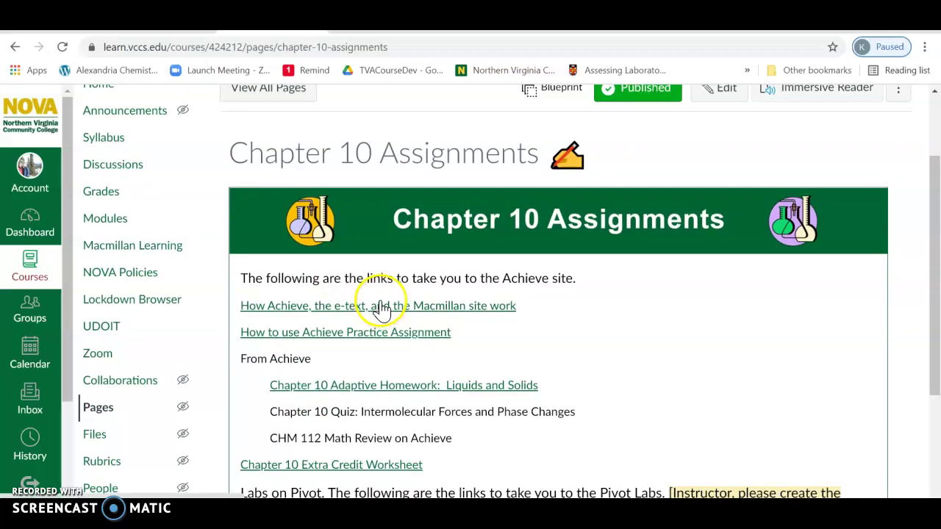
click(393, 391)
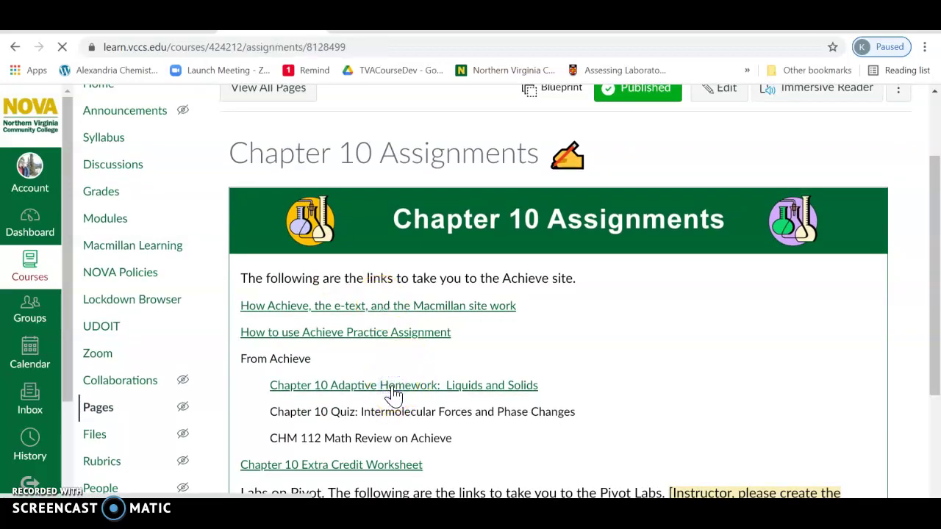
click(464, 297)
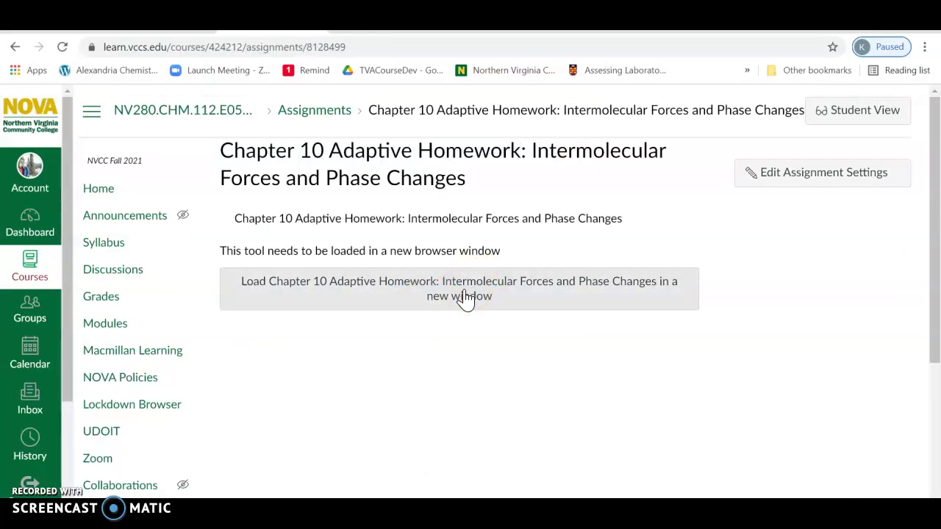
Open the Chapter 10 adaptive homework's assignment settings, review its points, group, submission type and due date, and save them.
click(805, 190)
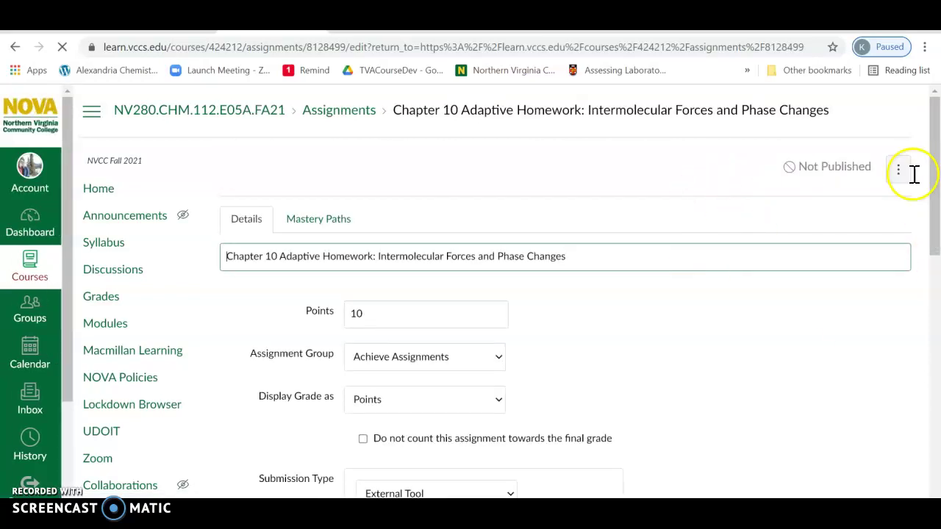
click(935, 125)
drag(935, 125, 938, 269)
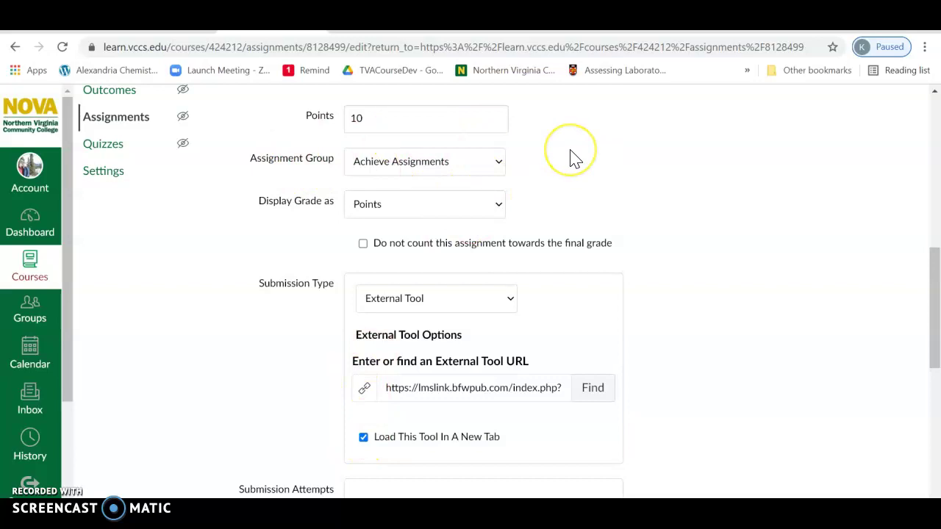
drag(931, 288, 933, 388)
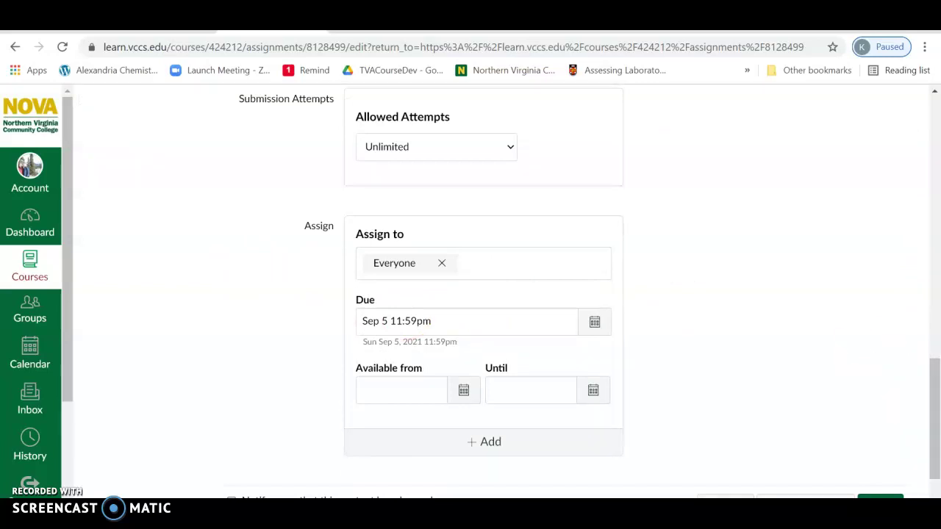
click(880, 508)
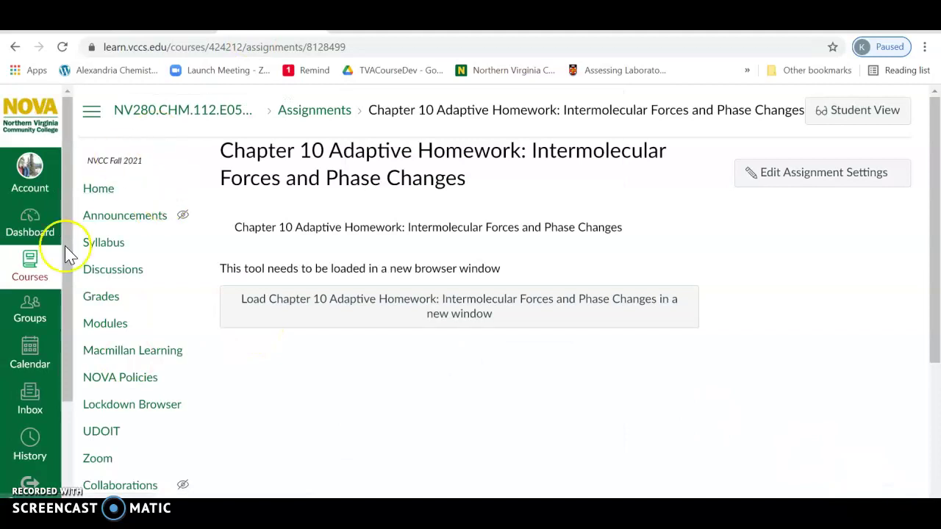
Show the "(Fall 2021) CHM 112 (E05A) - General Chemistry II" calendar and examine its assignments for September 2021.
click(30, 353)
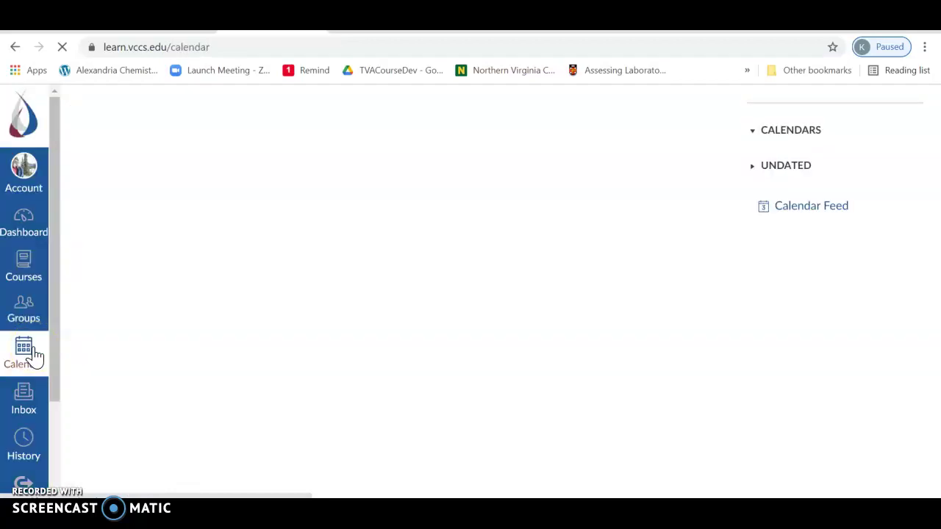
drag(912, 303, 912, 319)
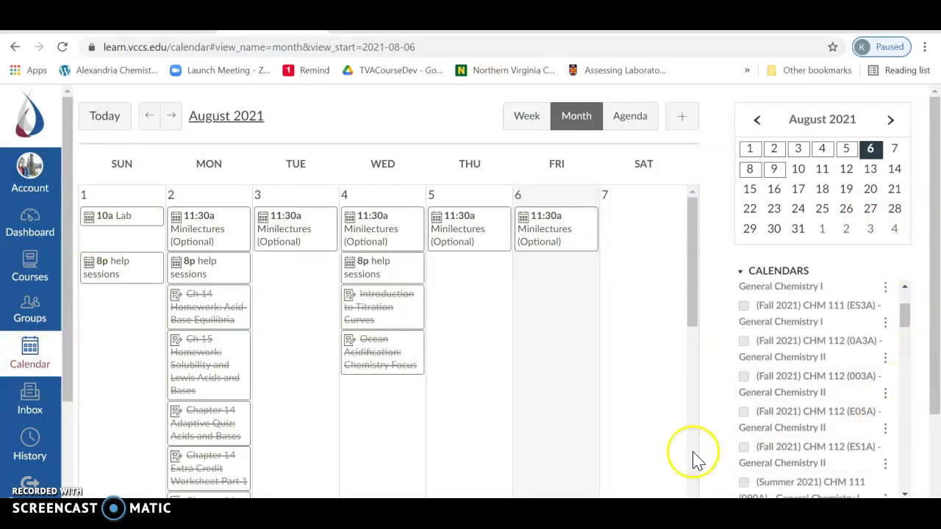
click(744, 413)
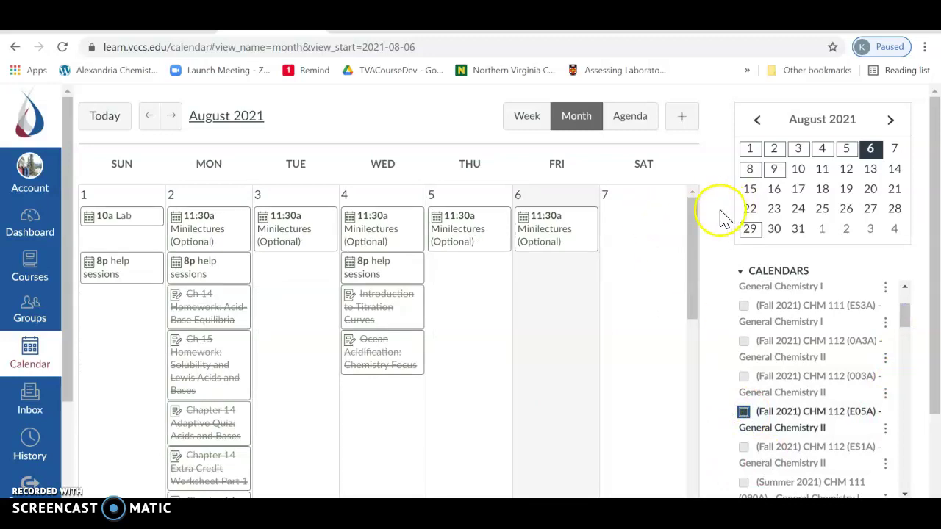
click(171, 116)
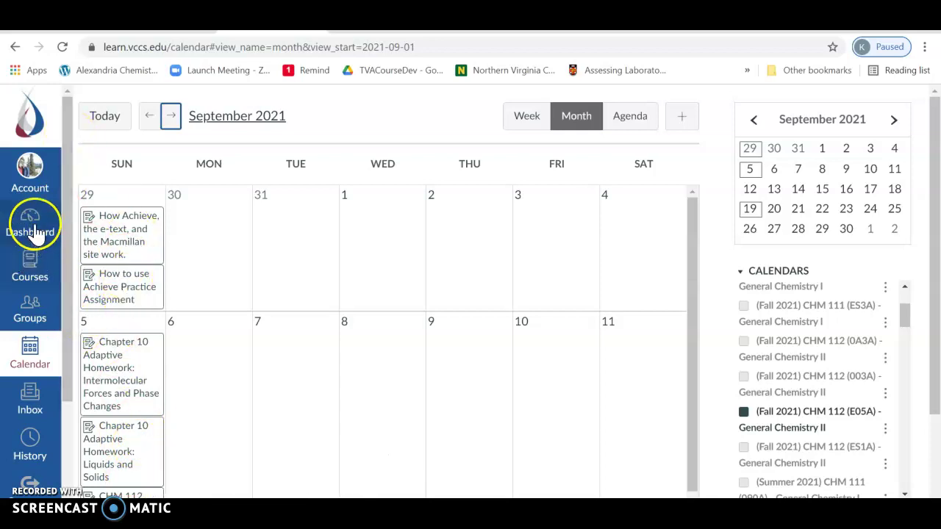
Return to the CHM 112 E05A course and look through the assignment columns in its gradebook.
click(15, 47)
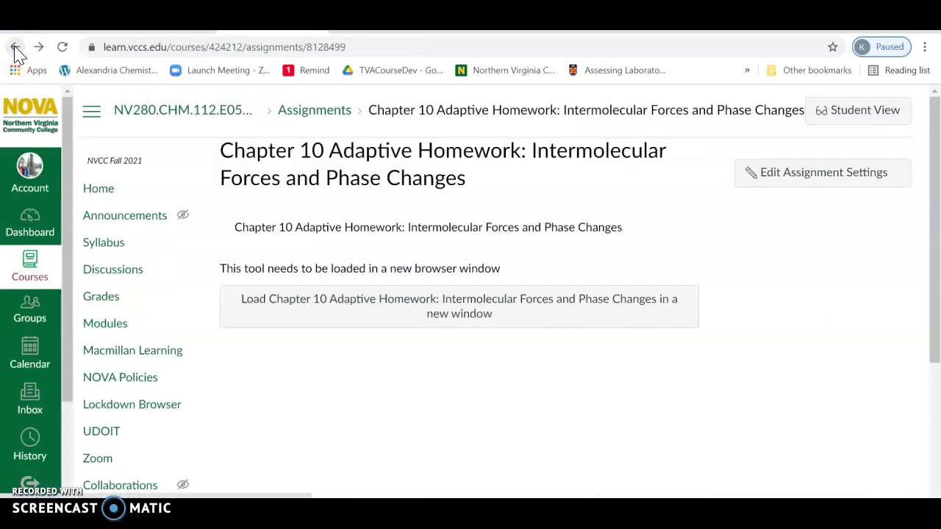
click(104, 299)
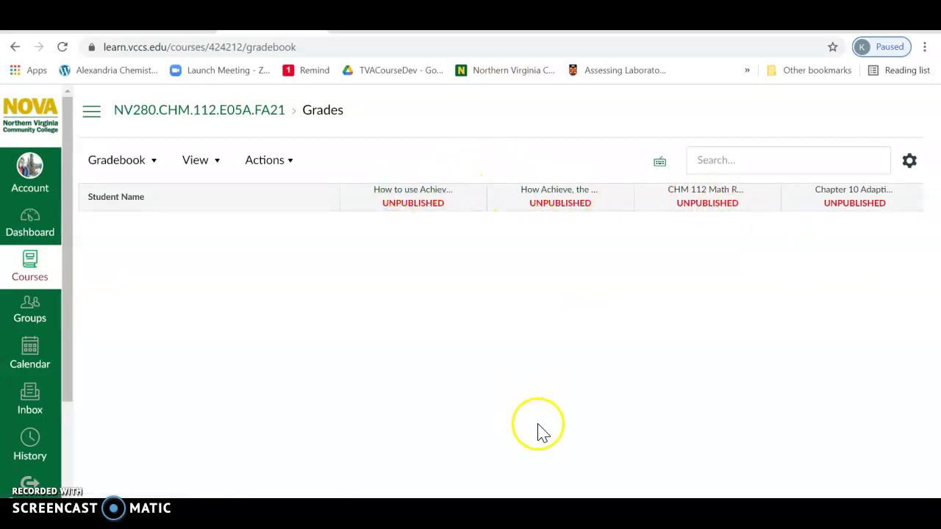
scroll(633, 197, right, 5)
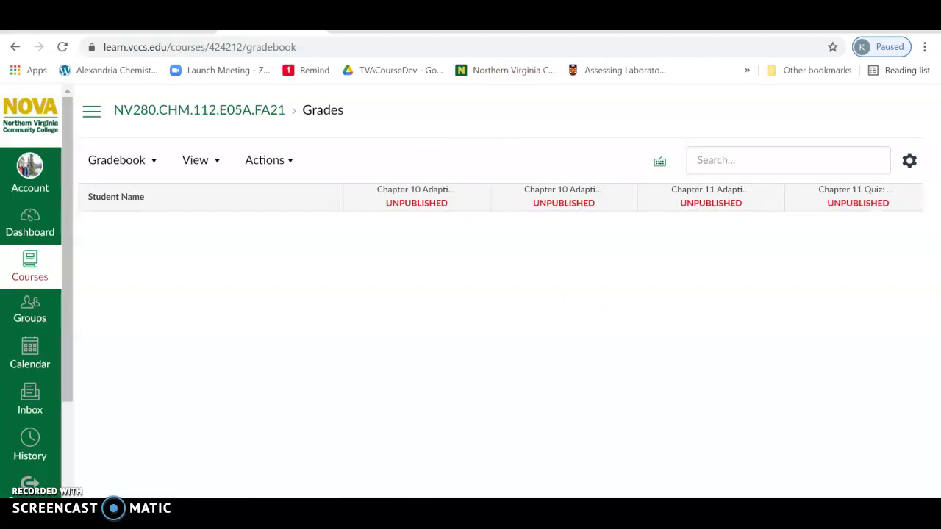
scroll(500, 197, right, 3)
scroll(500, 197, right, 10)
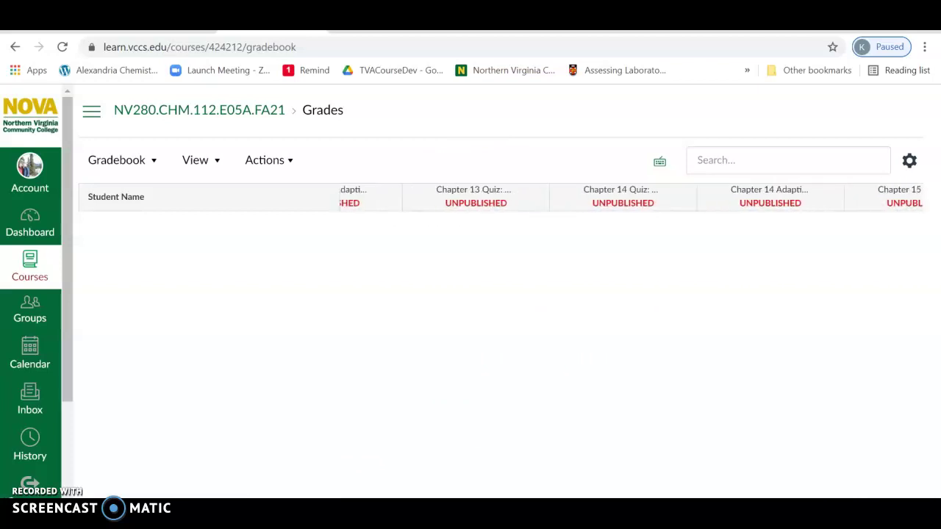
drag(514, 494, 164, 473)
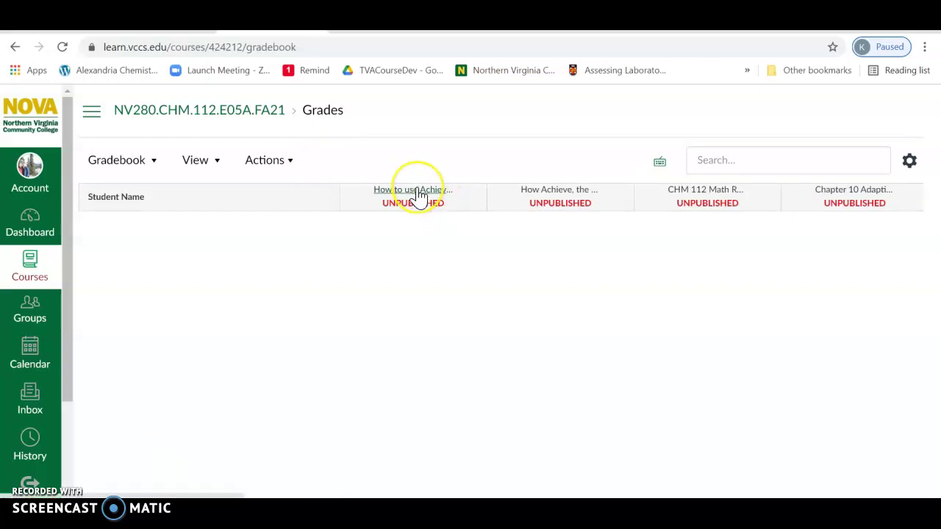